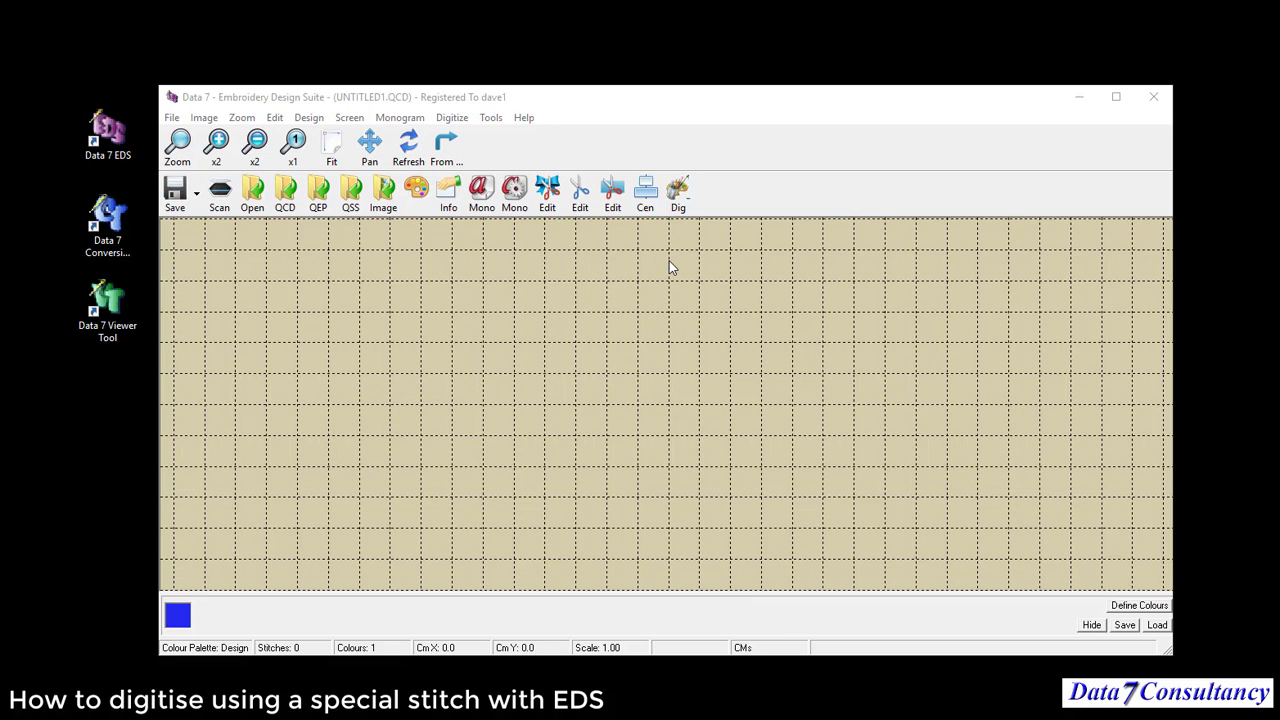
Start digitizing with a bright blue thread colour and mark the design origin near the centre of the grid.
click(675, 190)
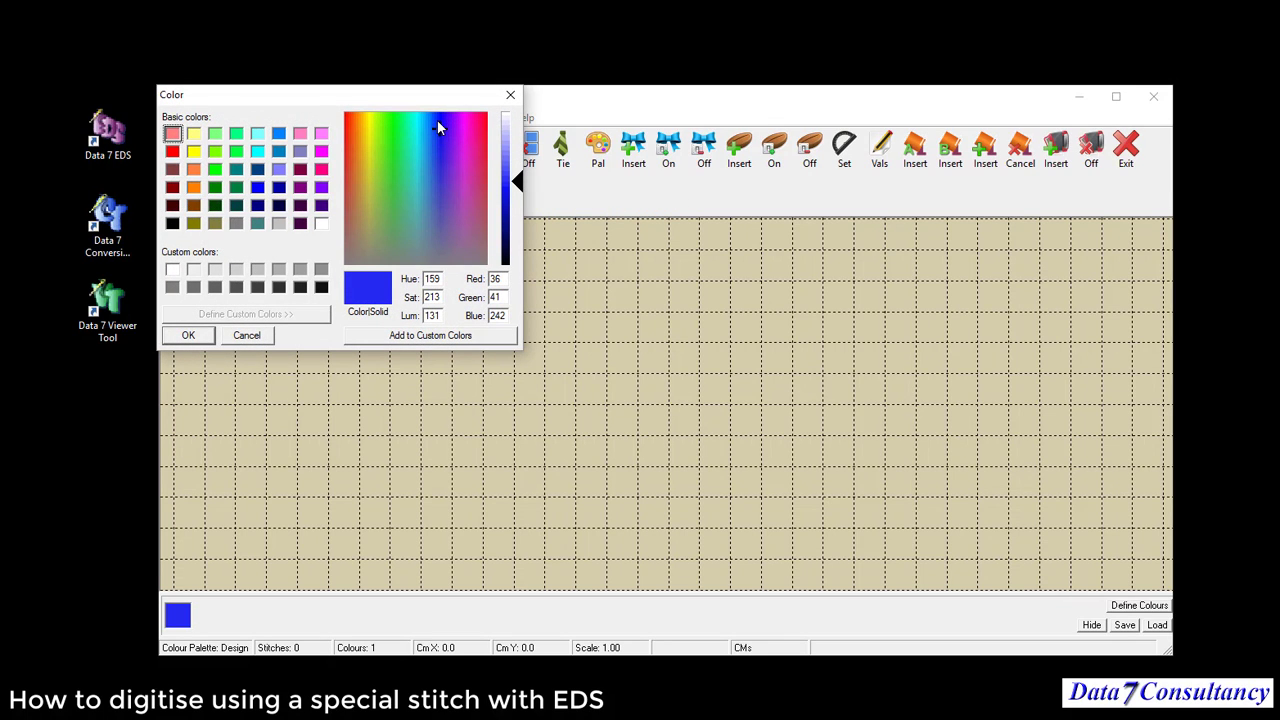
click(437, 119)
drag(436, 118, 439, 116)
click(188, 335)
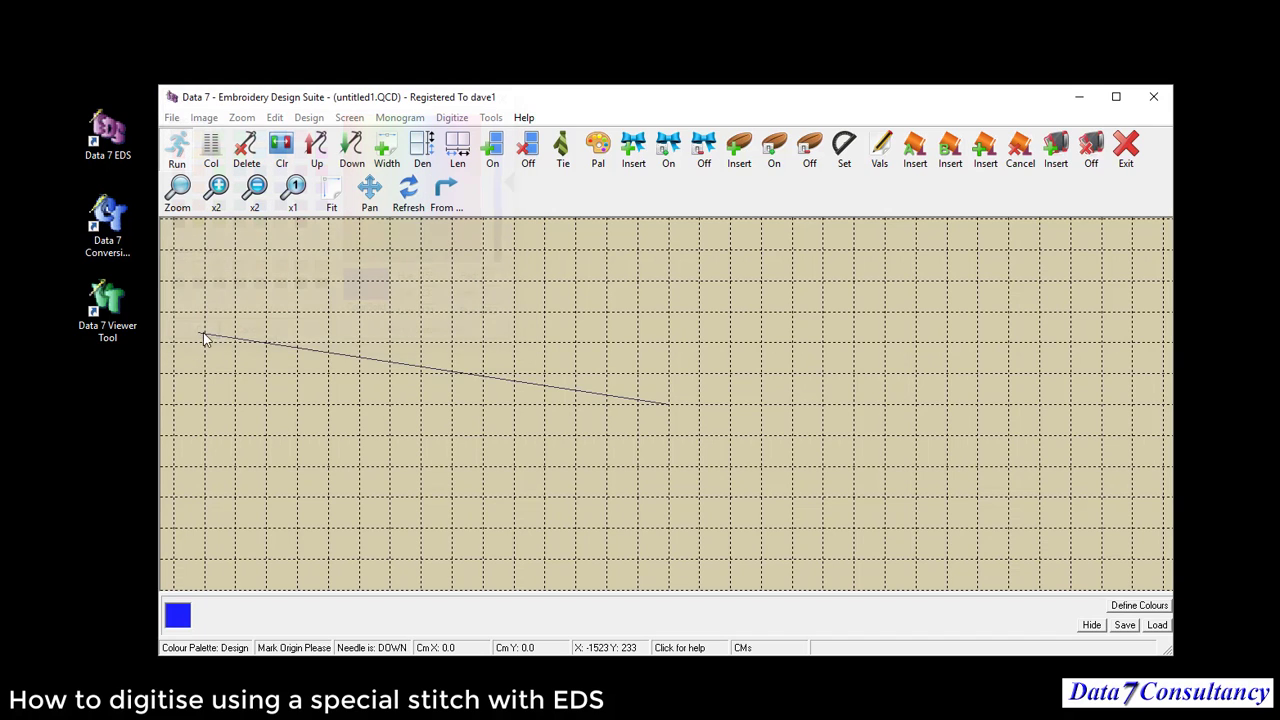
click(669, 404)
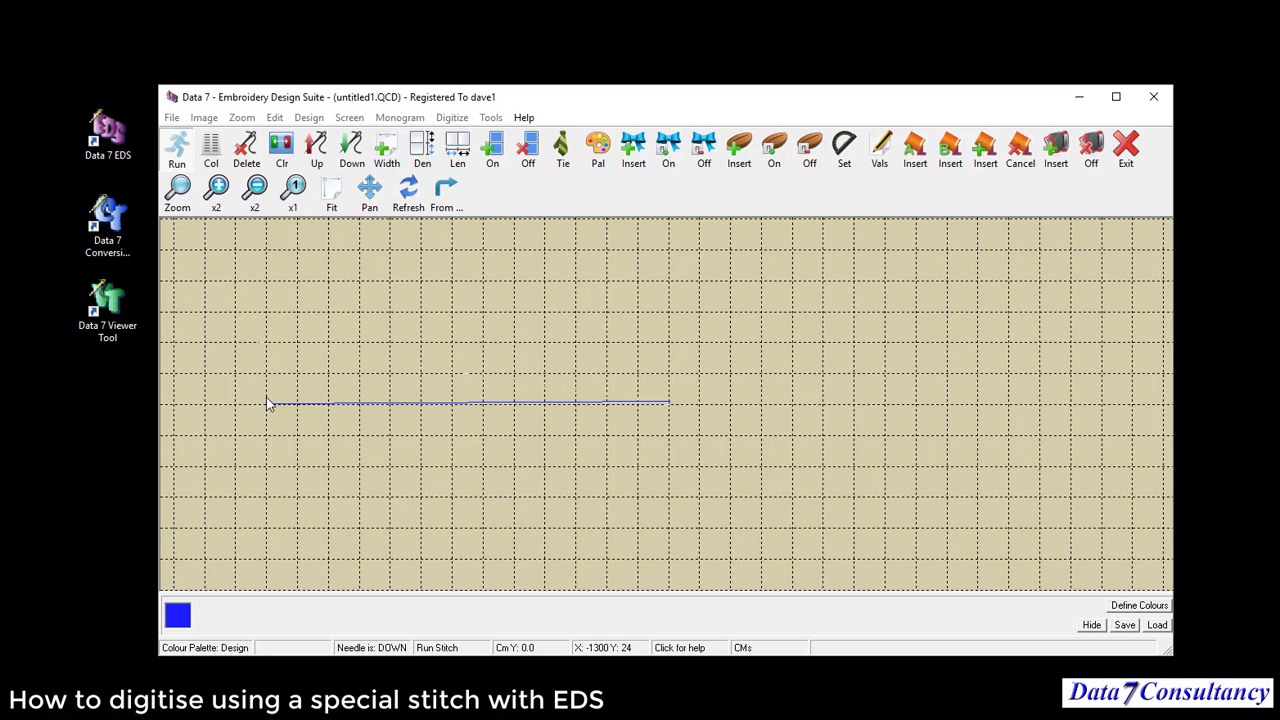
Insert the special stitch 12.QSS and digitise a long horizontal row of it rightwards from the run line's left end.
click(740, 155)
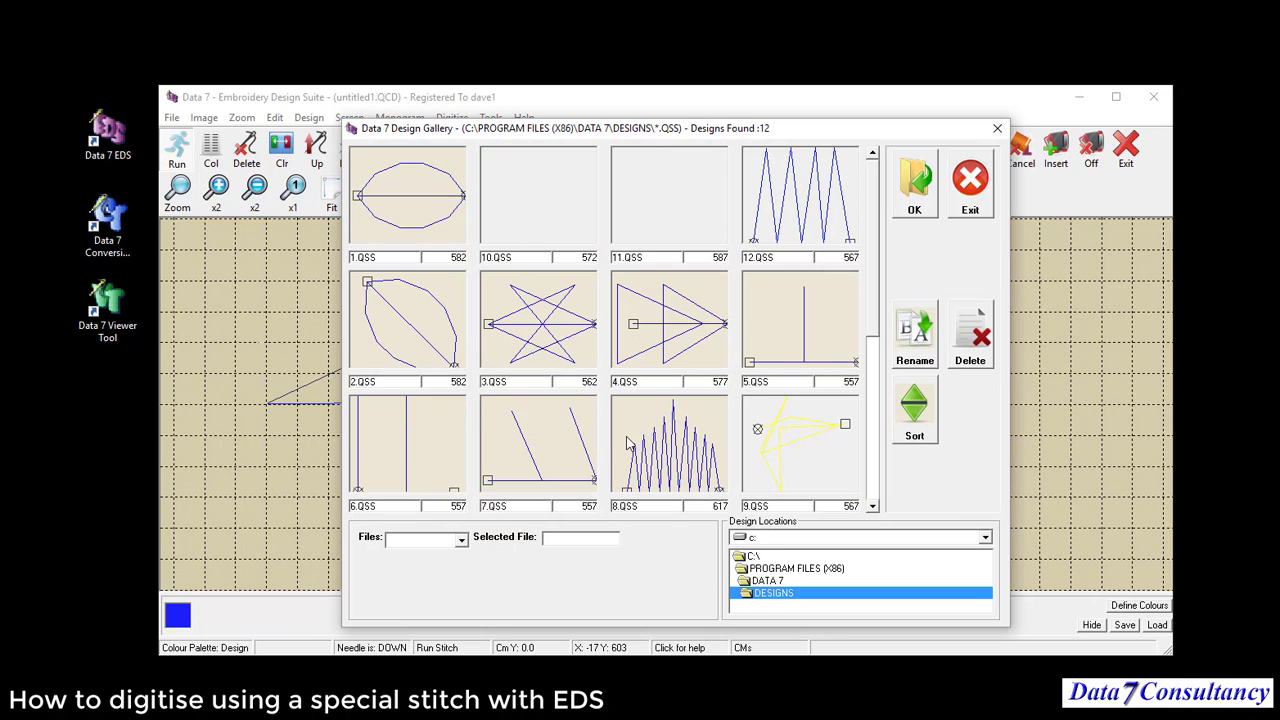
click(803, 216)
drag(578, 541, 541, 551)
click(914, 197)
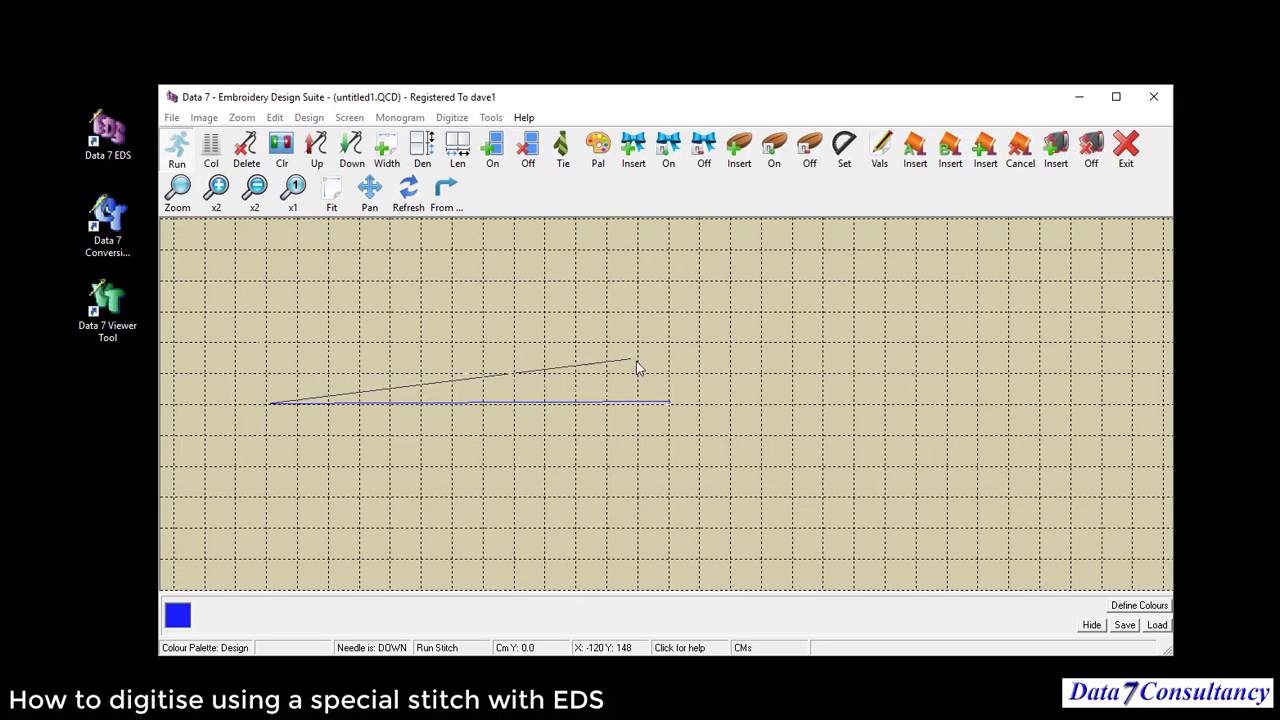
click(980, 410)
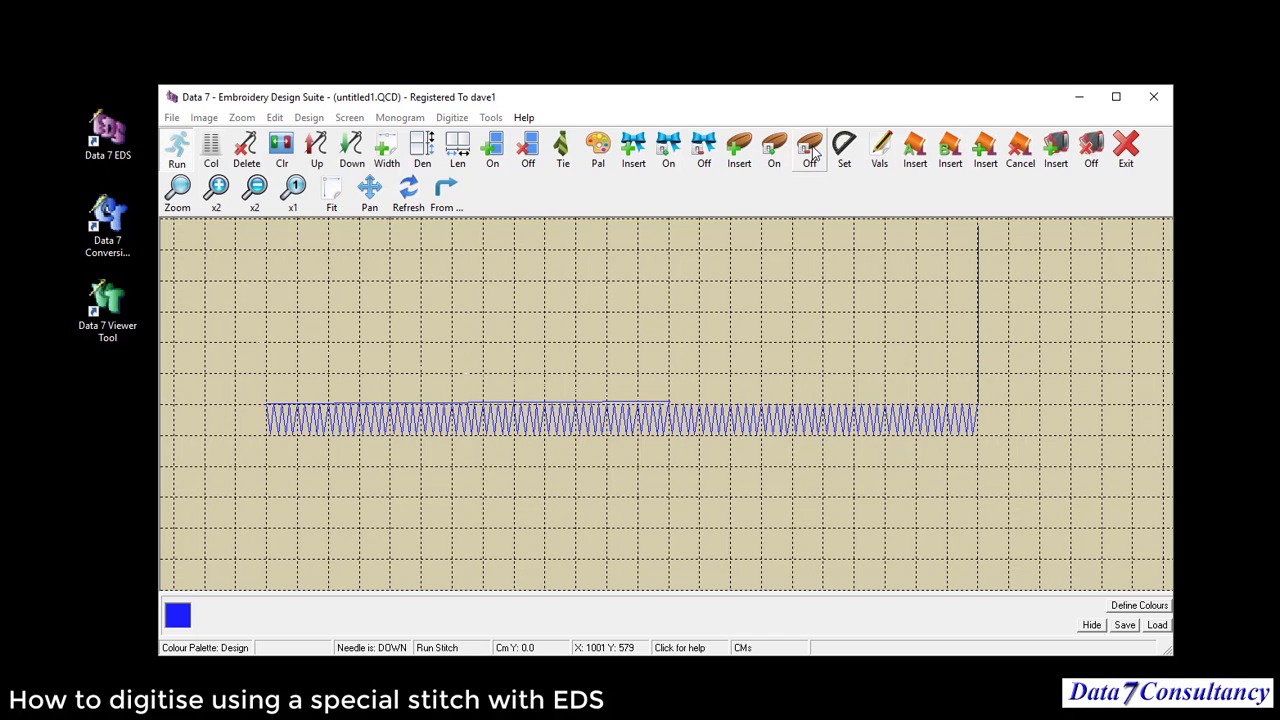
With the special stitch off, digitise a winding plain run line upwards from the right end of the zigzag row.
click(979, 371)
click(914, 380)
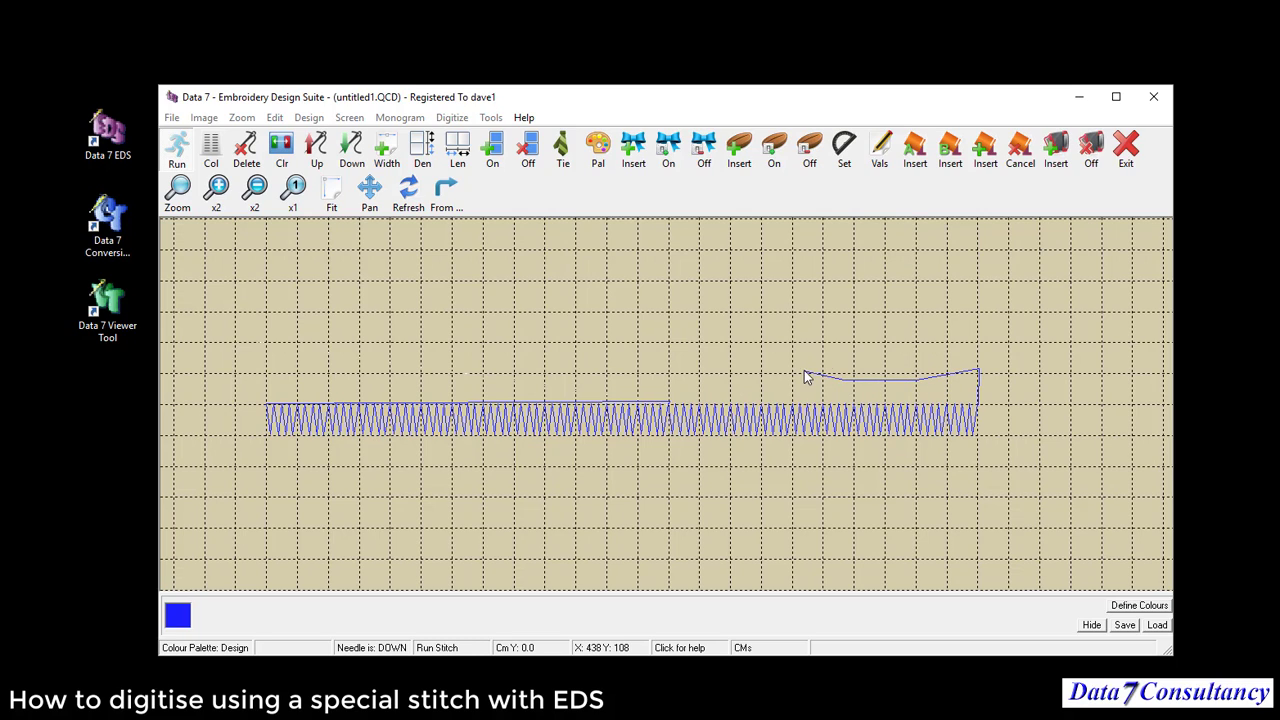
click(805, 373)
click(831, 351)
click(894, 351)
click(916, 321)
Turn the special stitch on for a horizontal row running left, then turn it off and add a short plain run.
click(775, 155)
click(699, 317)
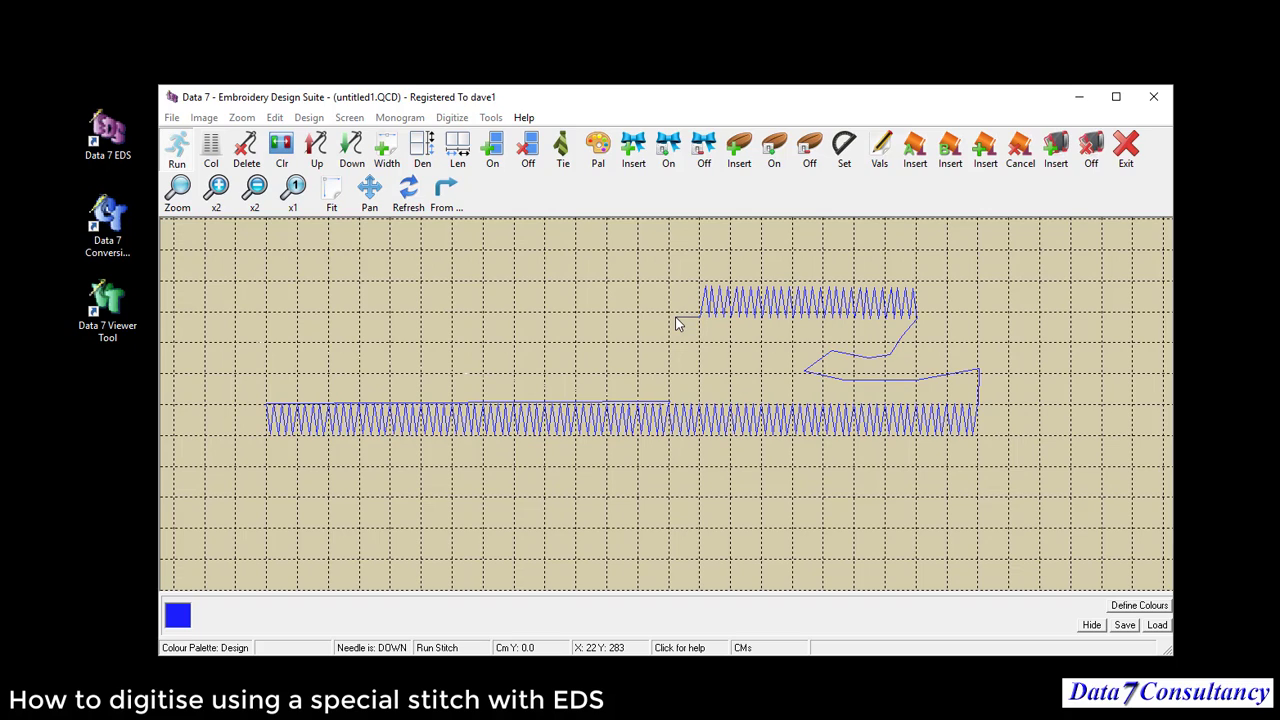
click(810, 160)
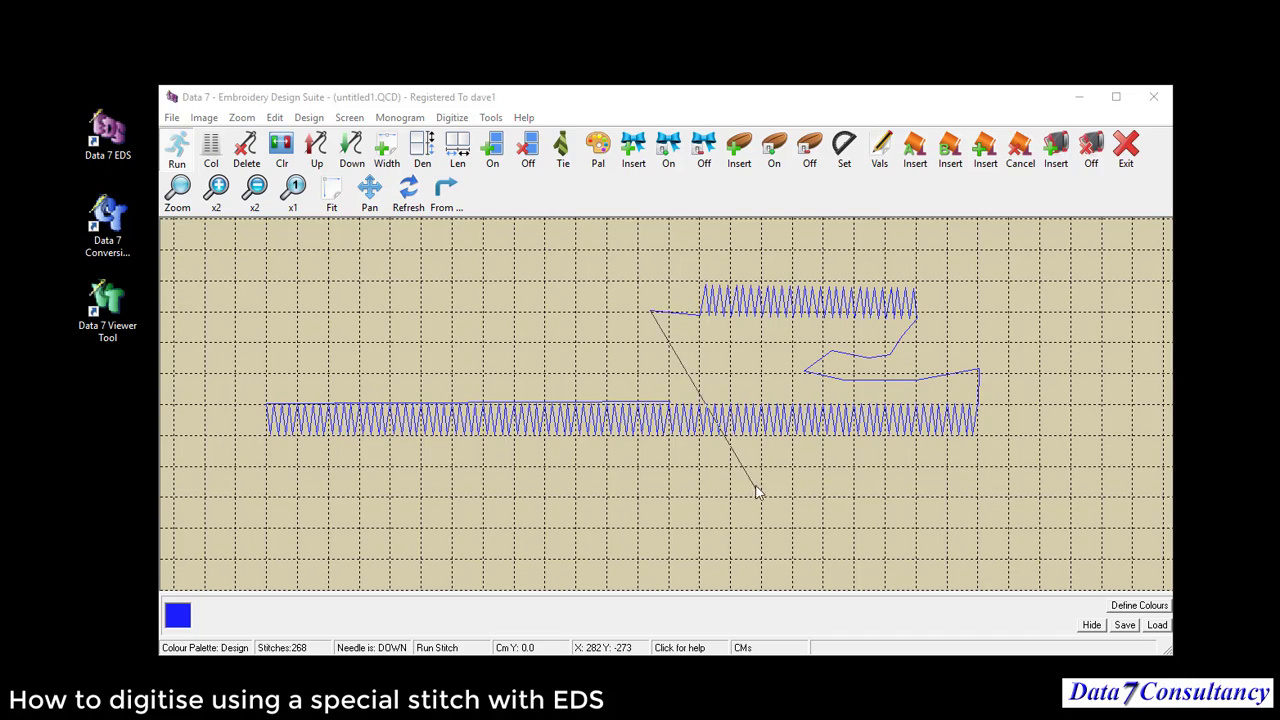
click(652, 310)
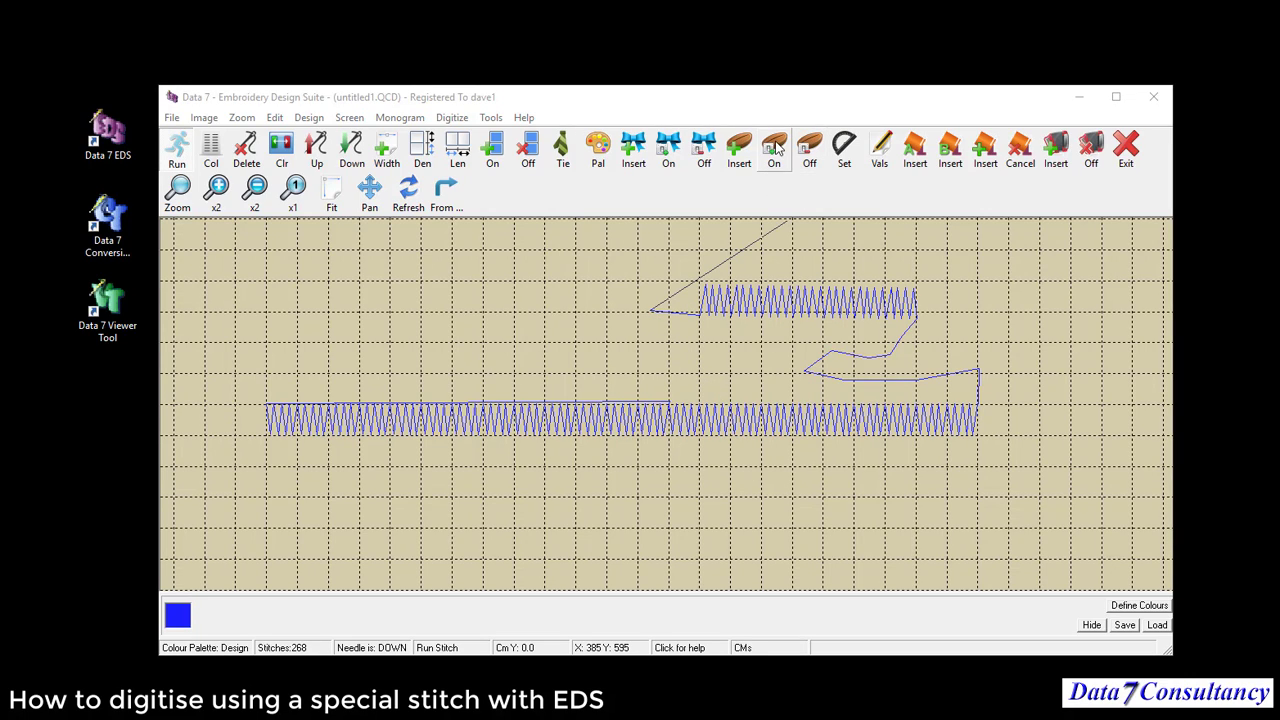
Turn the special stitch on, digitise an upper and a lower curve with Curve Stitch, then turn it off and exit digitizing.
click(773, 152)
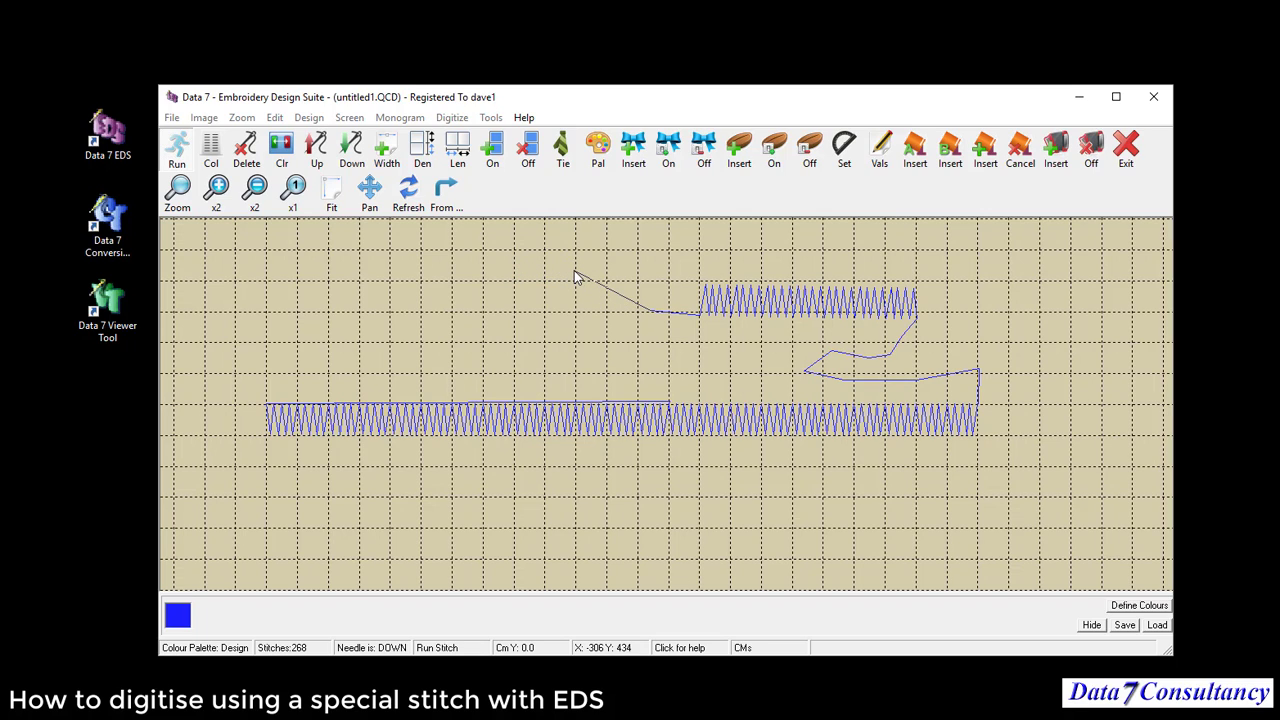
key(c)
click(419, 277)
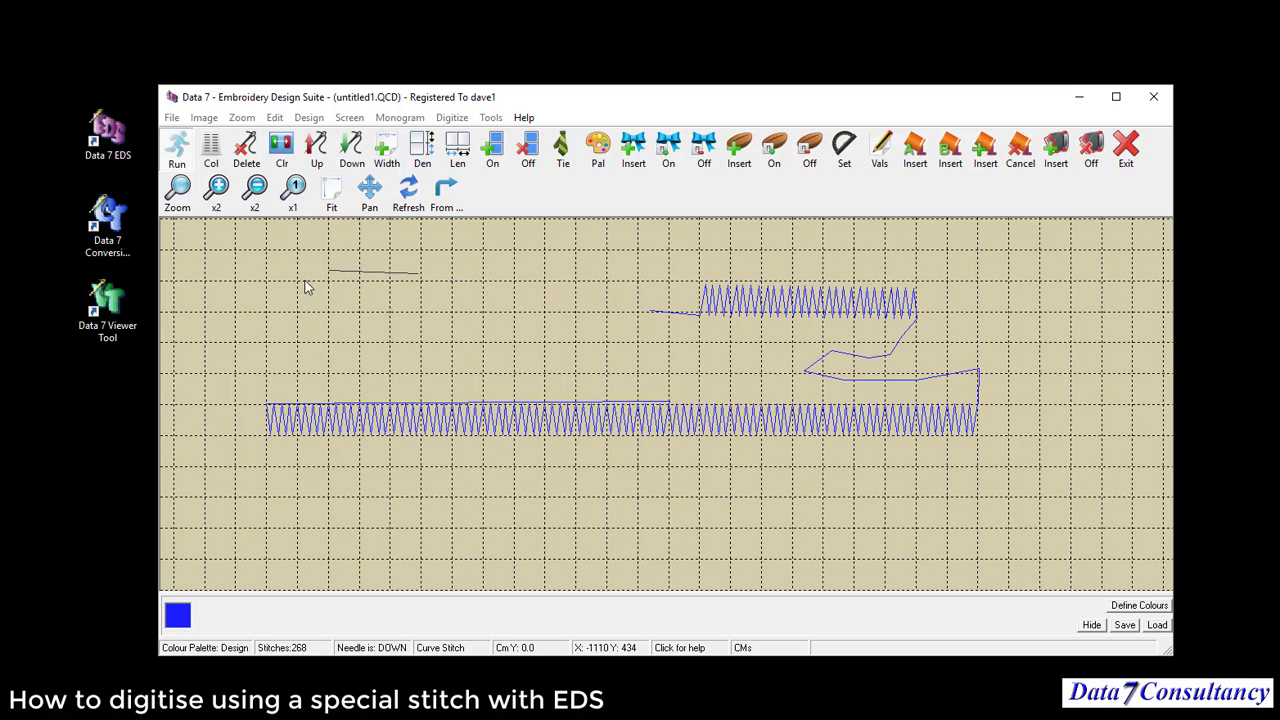
click(259, 398)
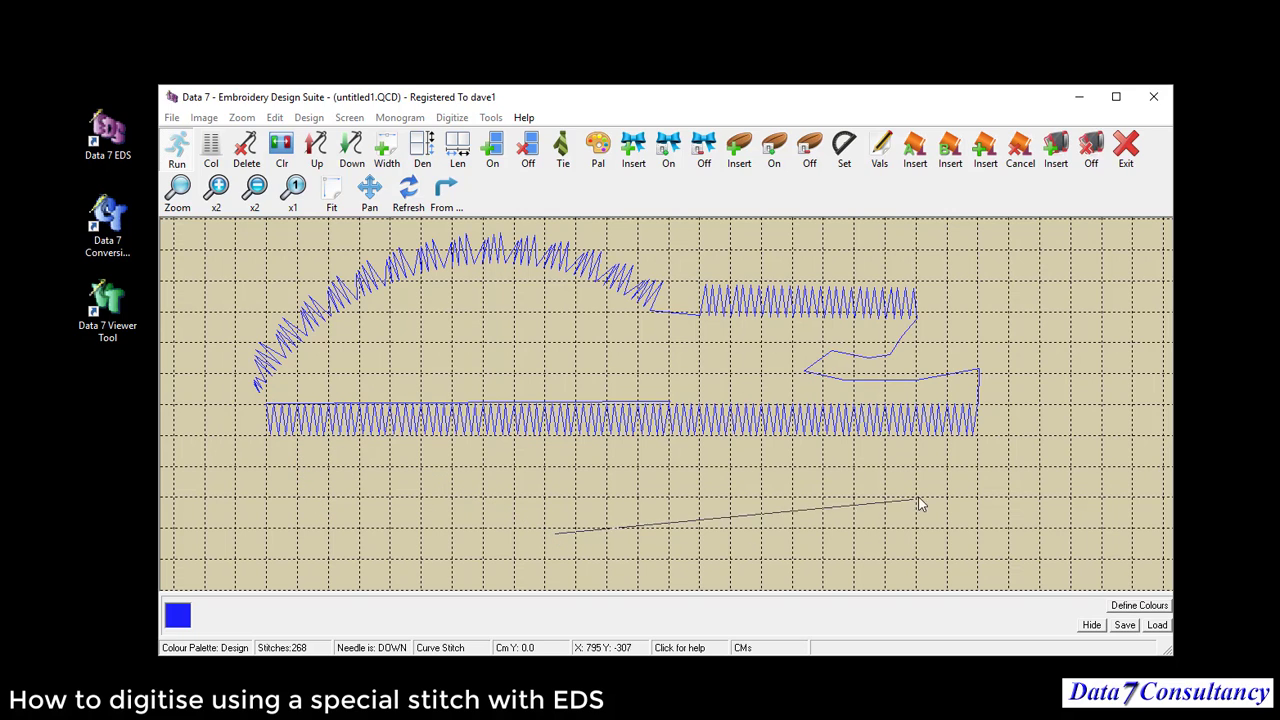
click(900, 365)
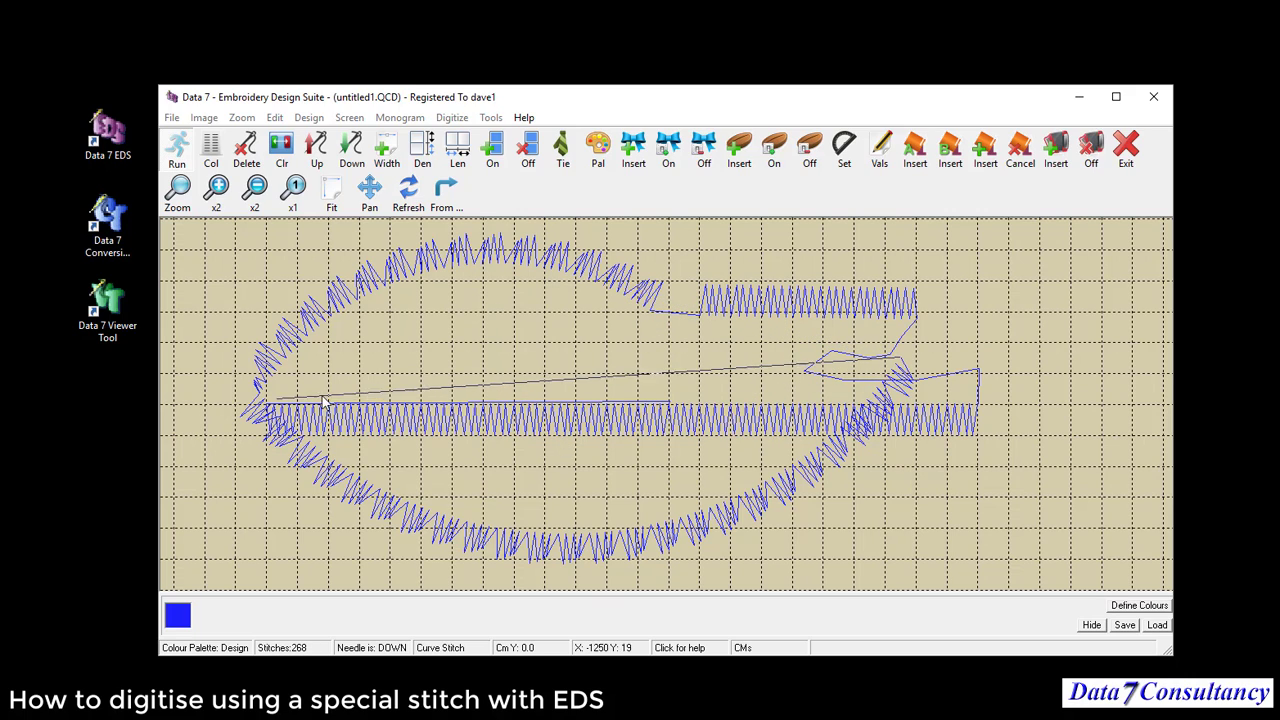
click(809, 158)
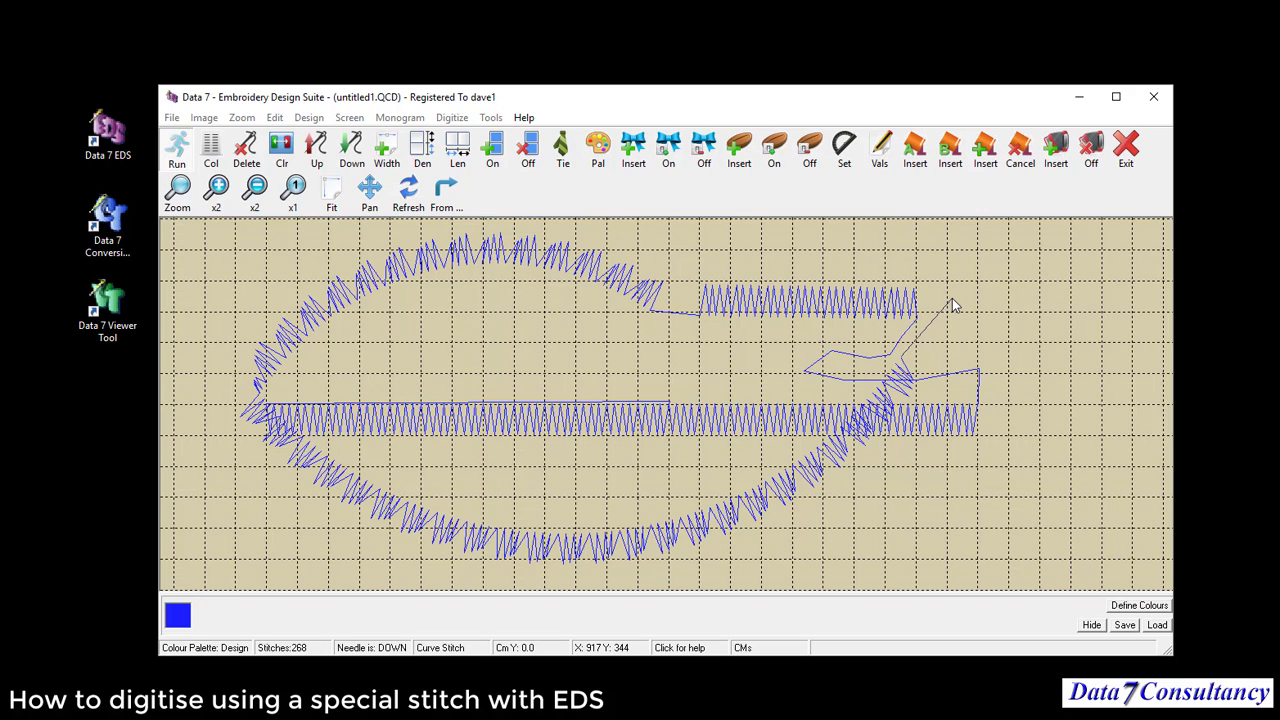
click(1126, 150)
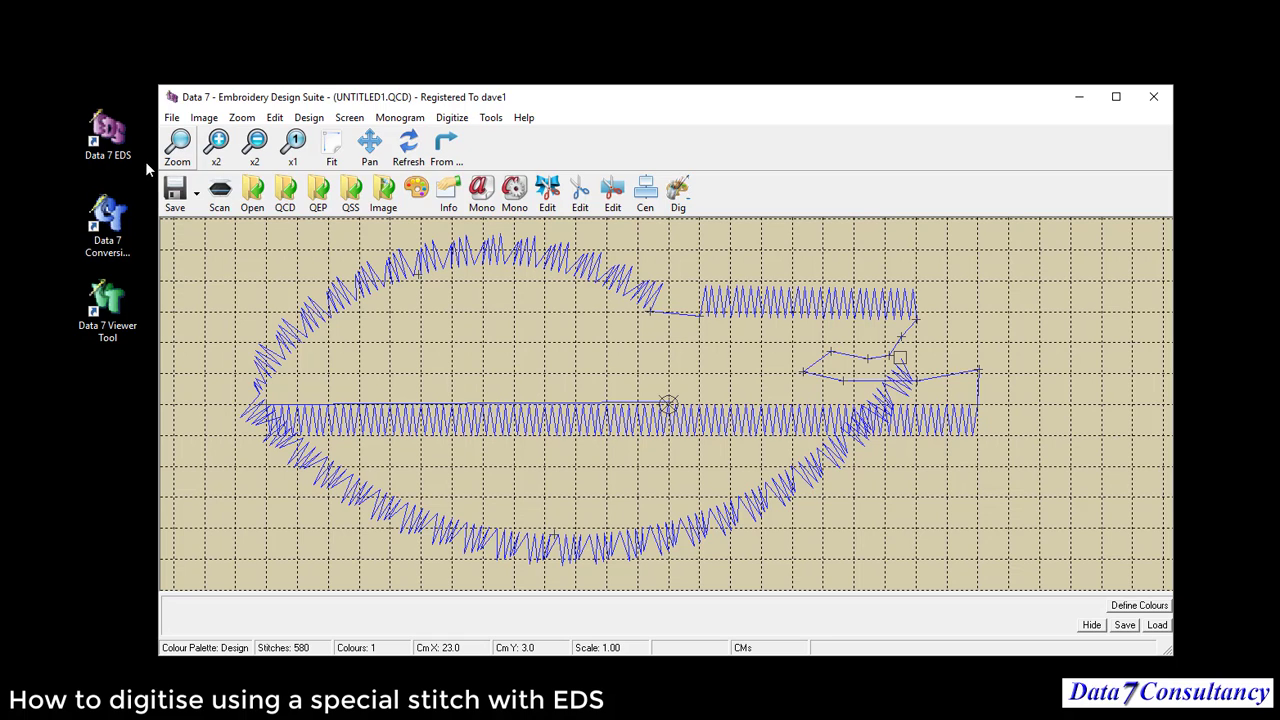
Start a new design without saving the current one.
click(172, 118)
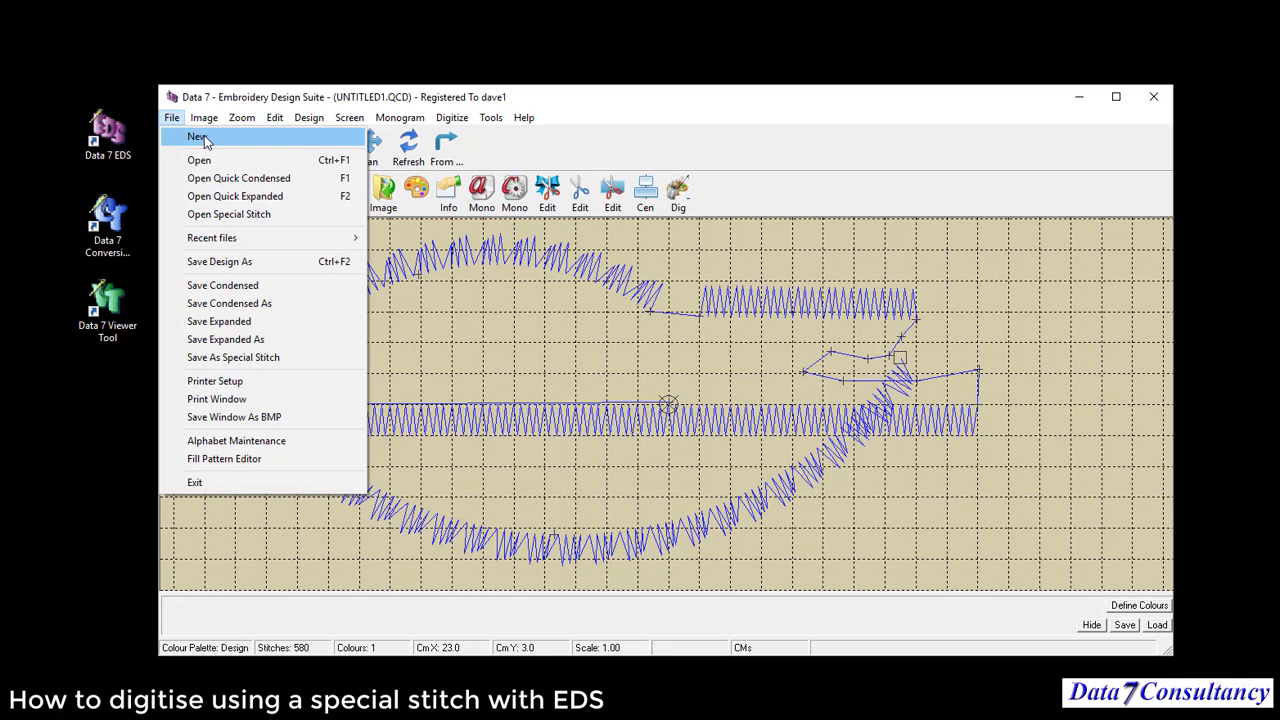
click(200, 138)
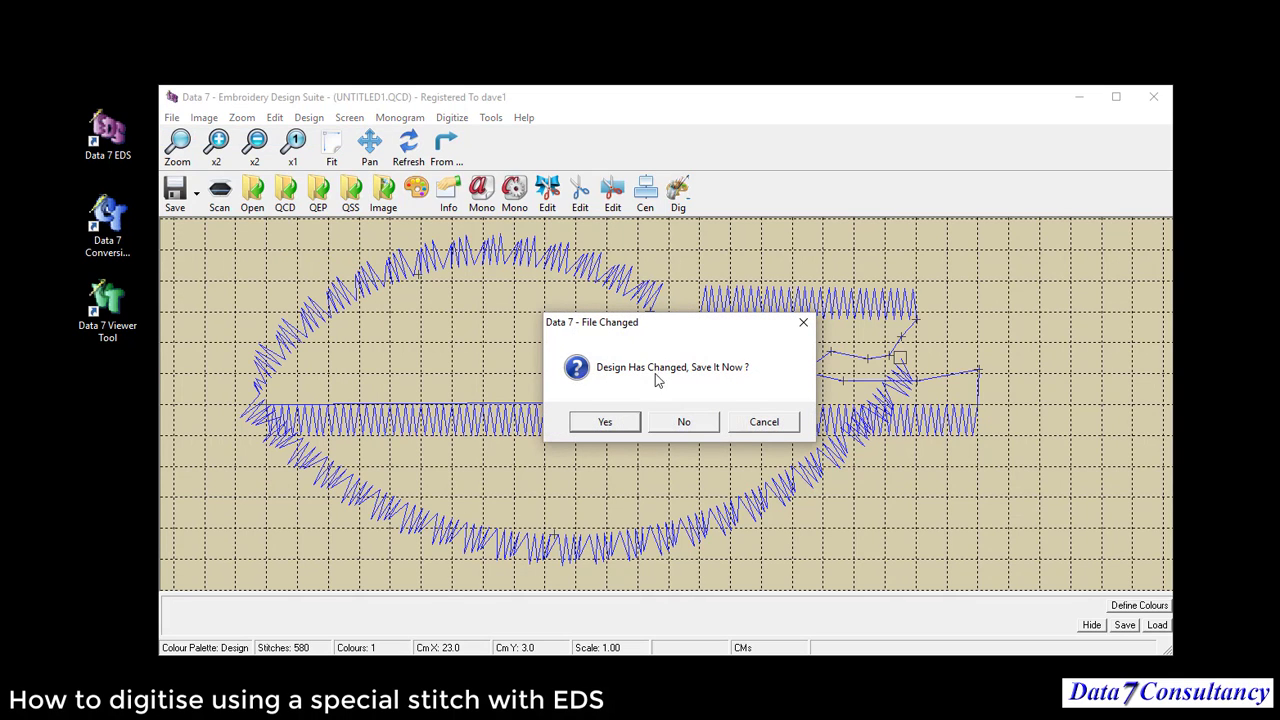
click(684, 423)
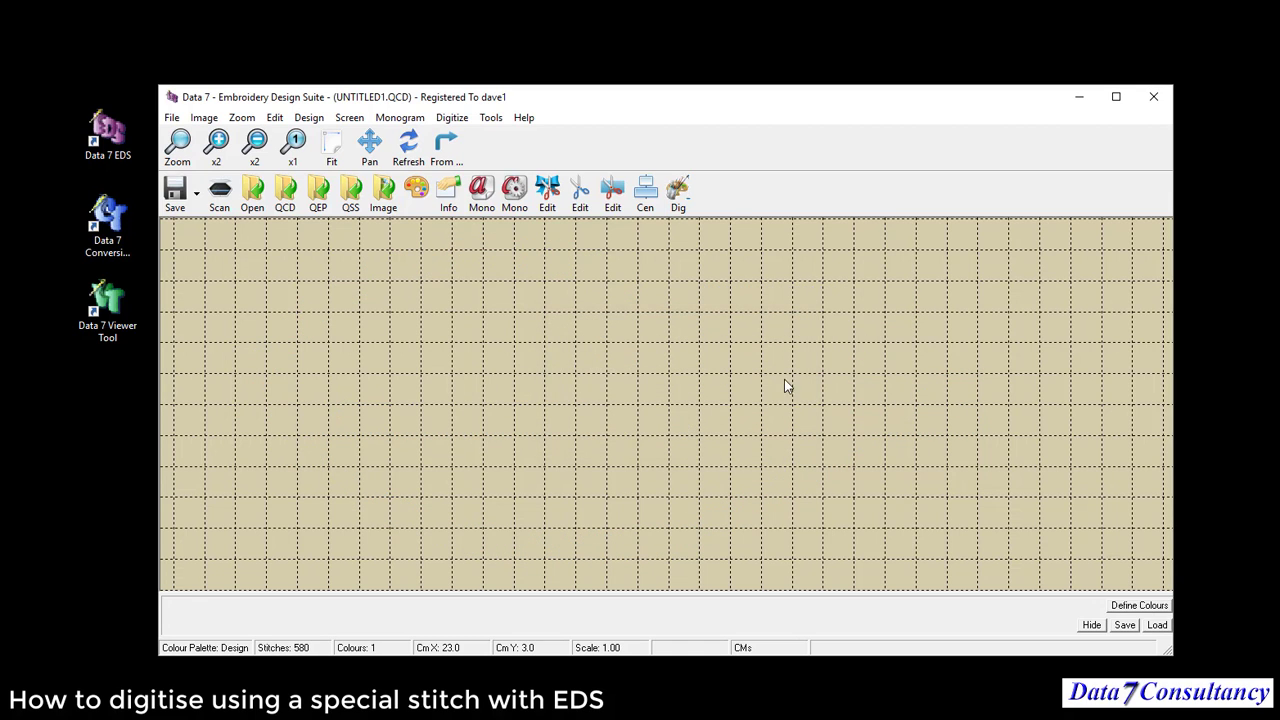
Start digitizing with a red thread colour, mark the origin at the grid's centre and add a short run stitch above it.
click(680, 195)
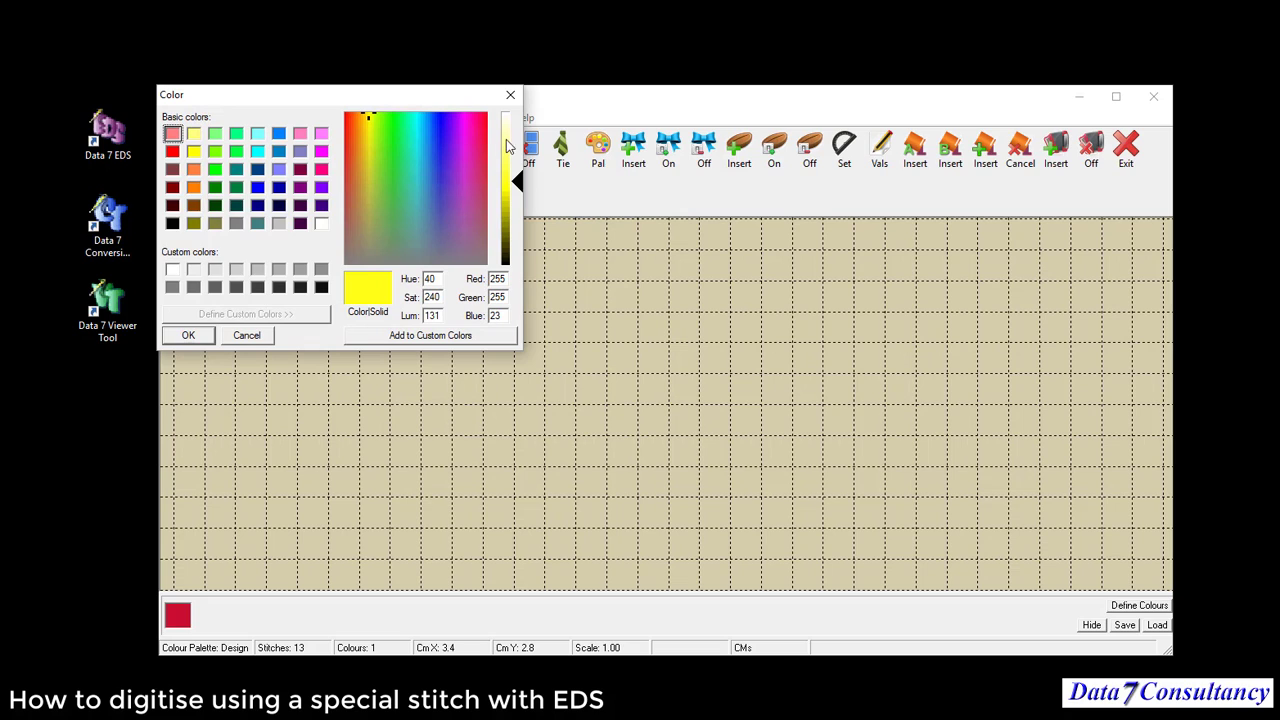
drag(486, 134, 483, 120)
drag(520, 182, 520, 196)
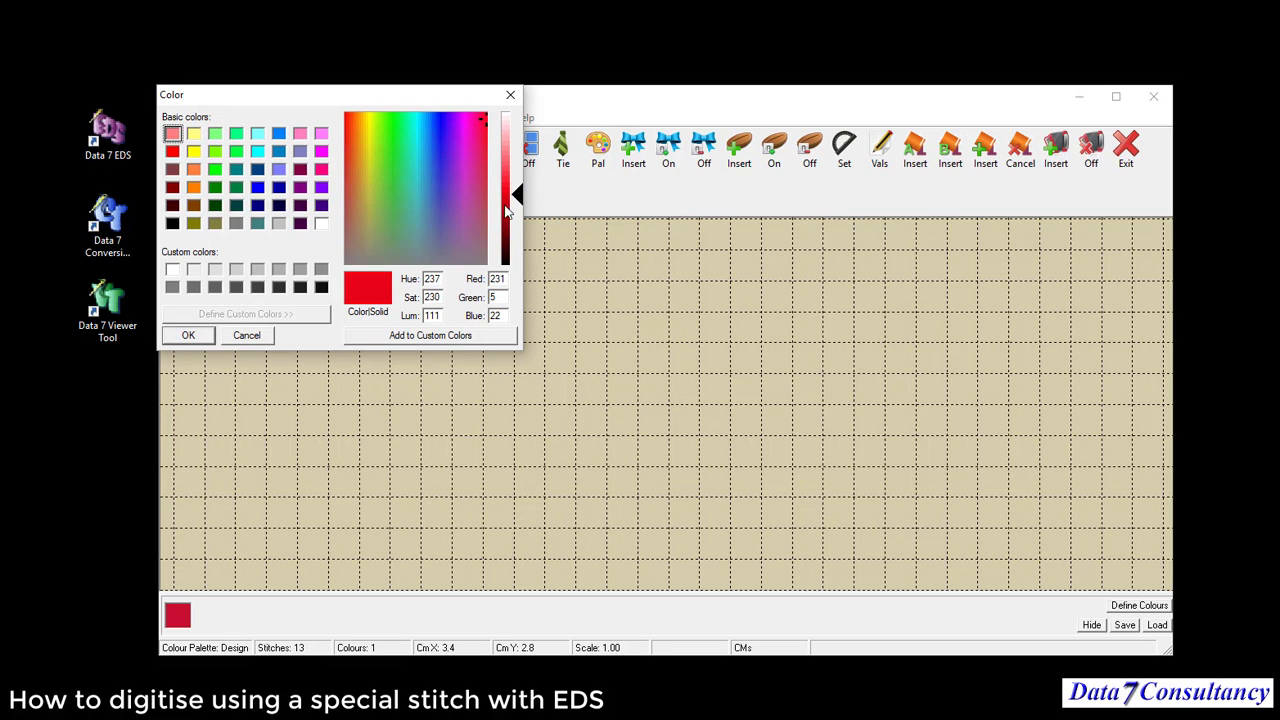
click(199, 338)
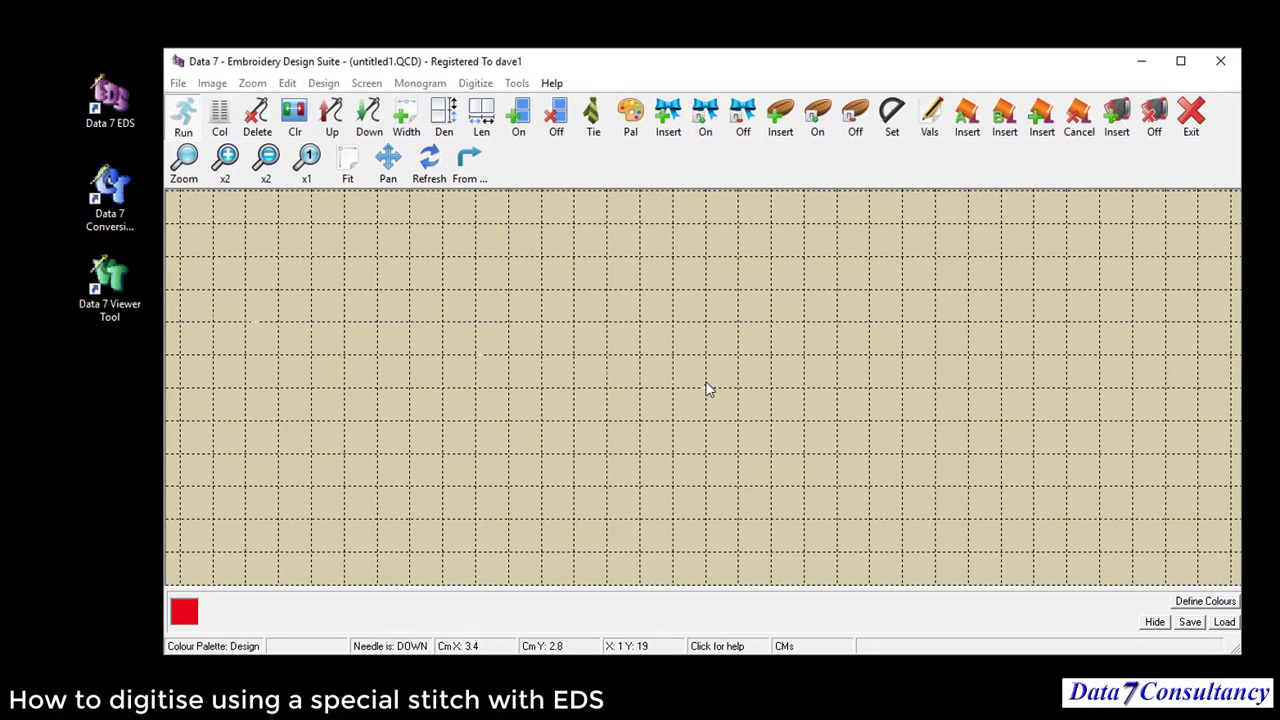
click(706, 388)
click(705, 378)
Insert the oval special stitch 1.QSS and digitise a horizontal row to the right, followed by a short diagonal row upwards.
click(781, 118)
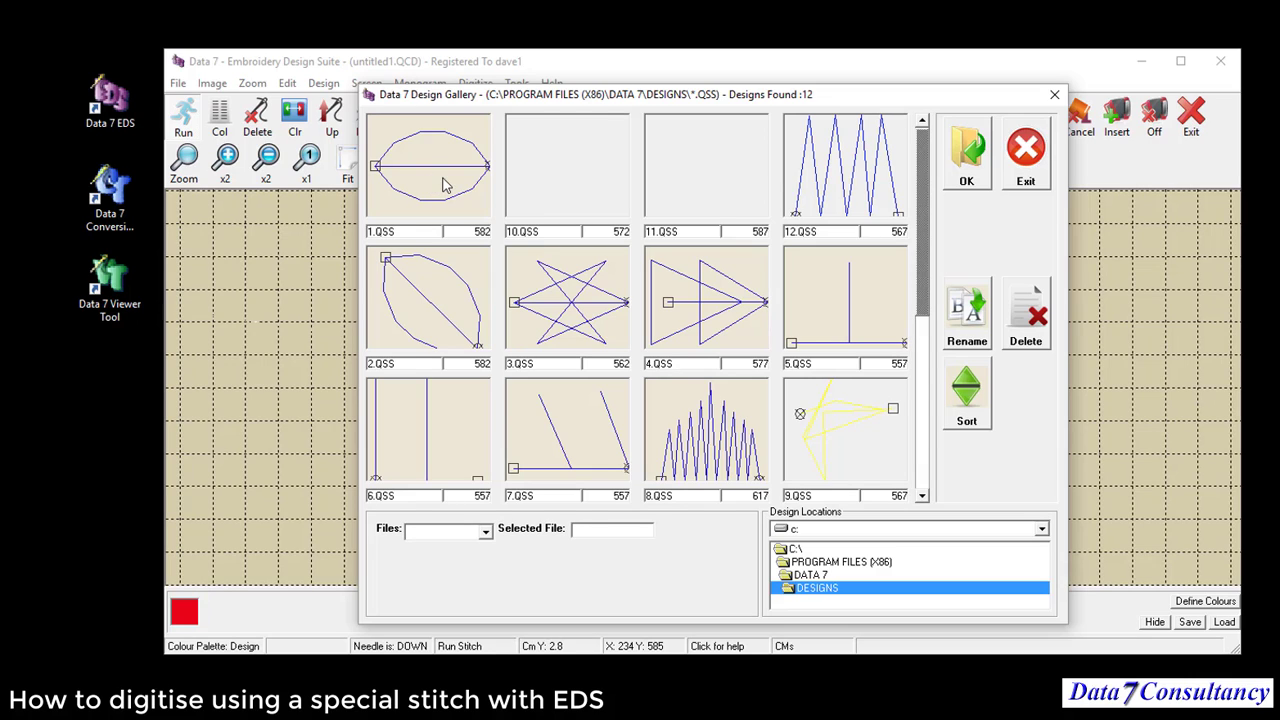
click(444, 185)
click(971, 178)
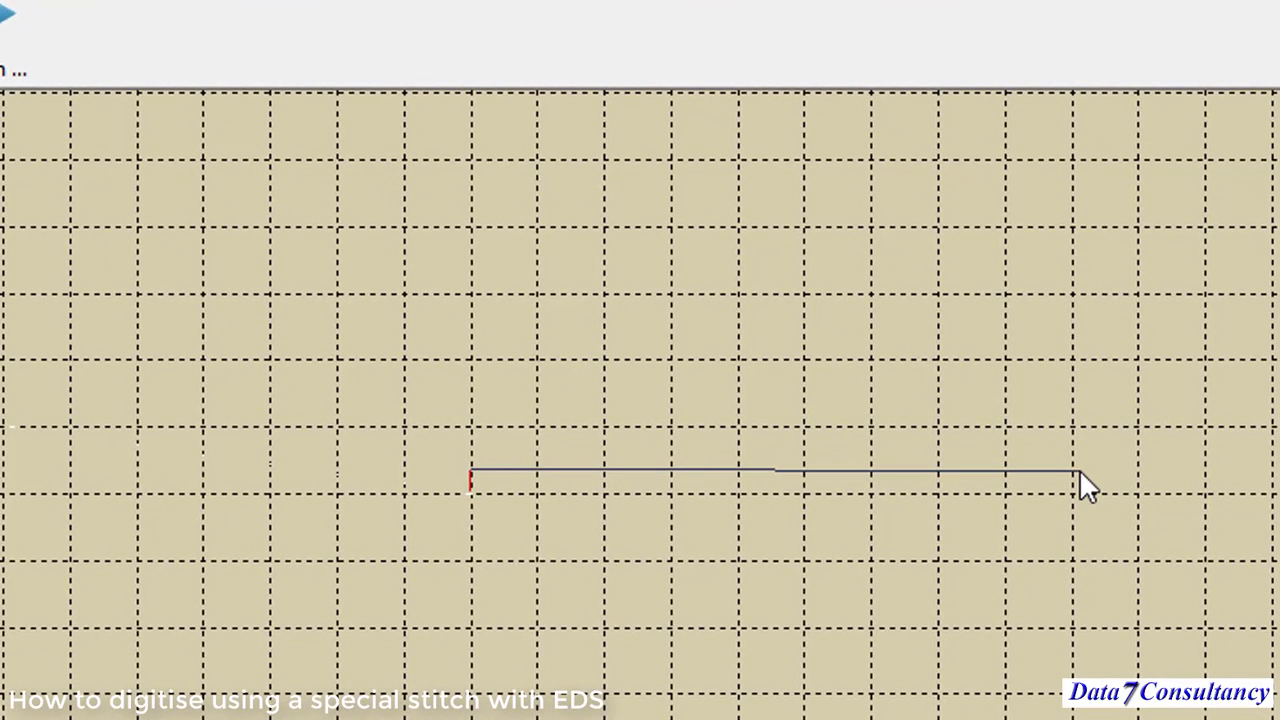
click(1079, 469)
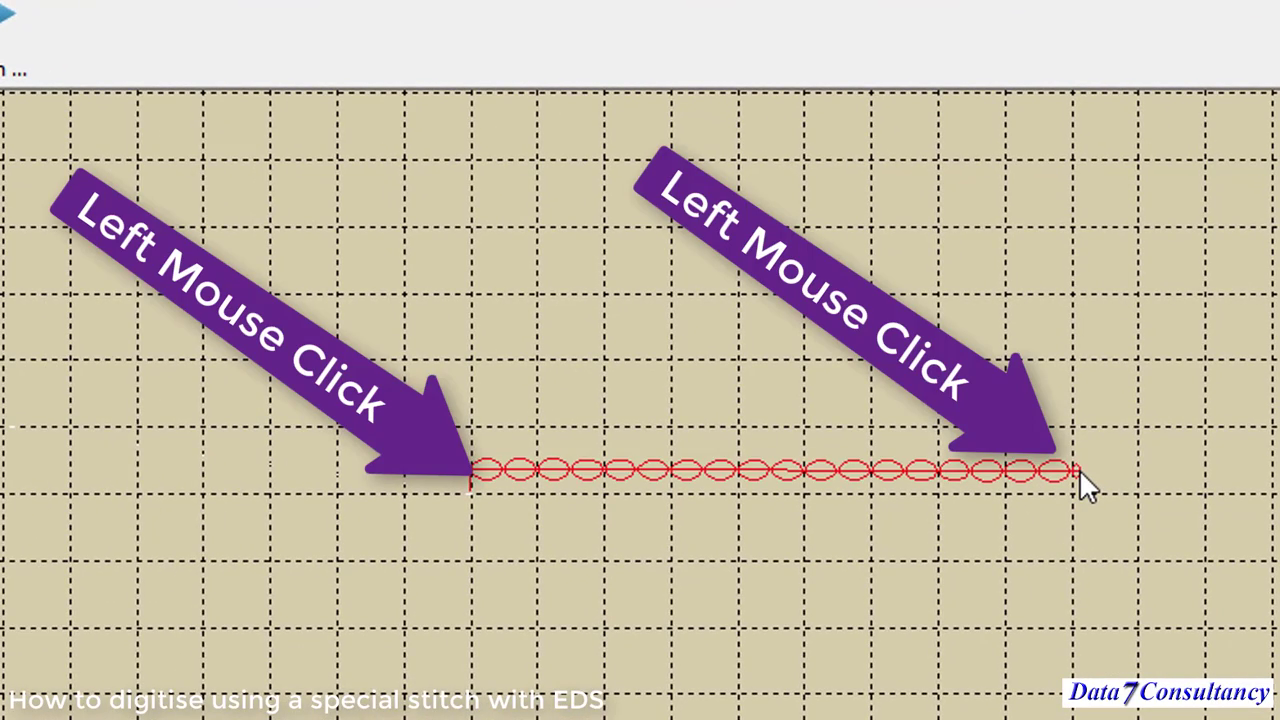
click(1254, 360)
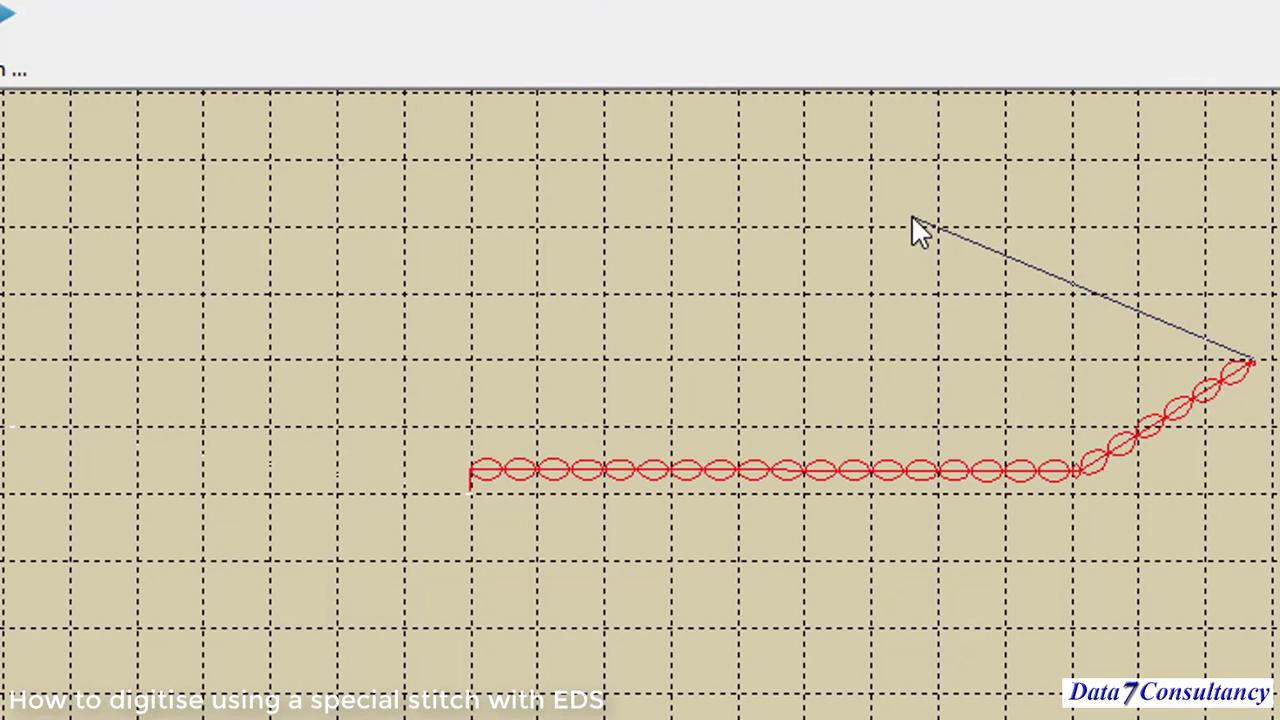
Digitise two special-stitch curves, one arching back to the start of the straight row and one dipping below it to the left.
right_click(906, 204)
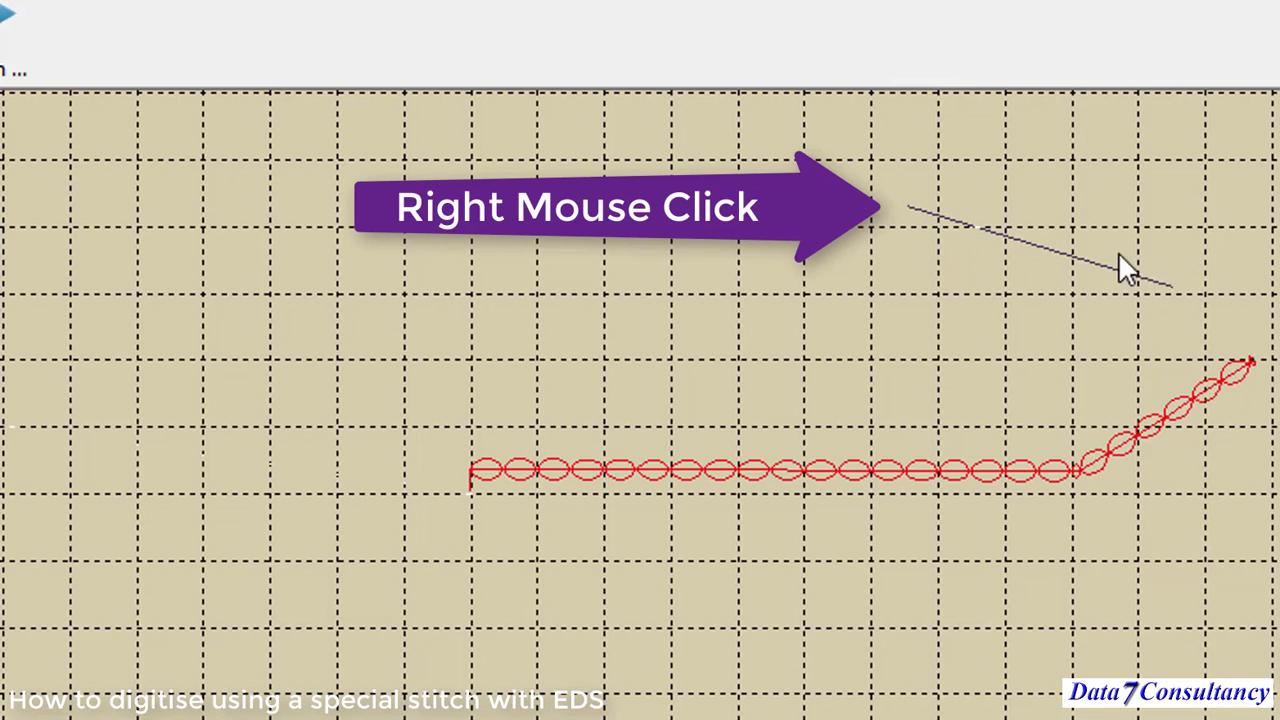
right_click(910, 207)
right_click(510, 391)
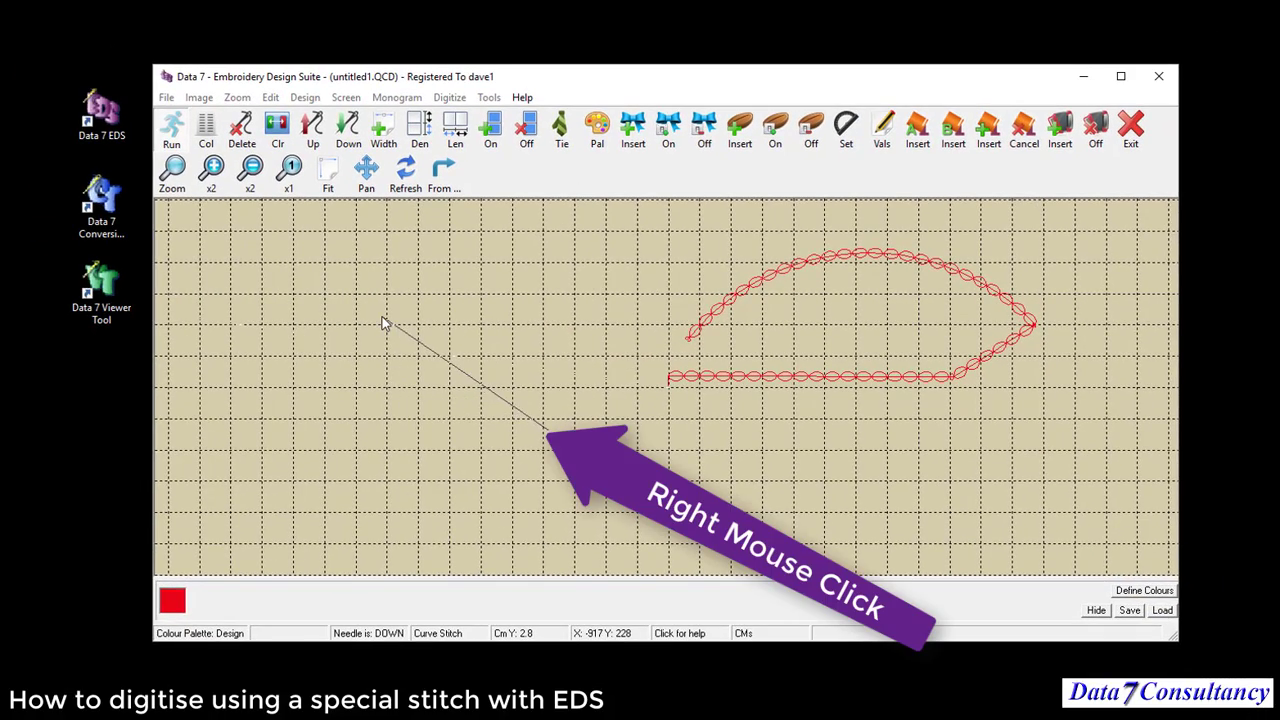
right_click(384, 322)
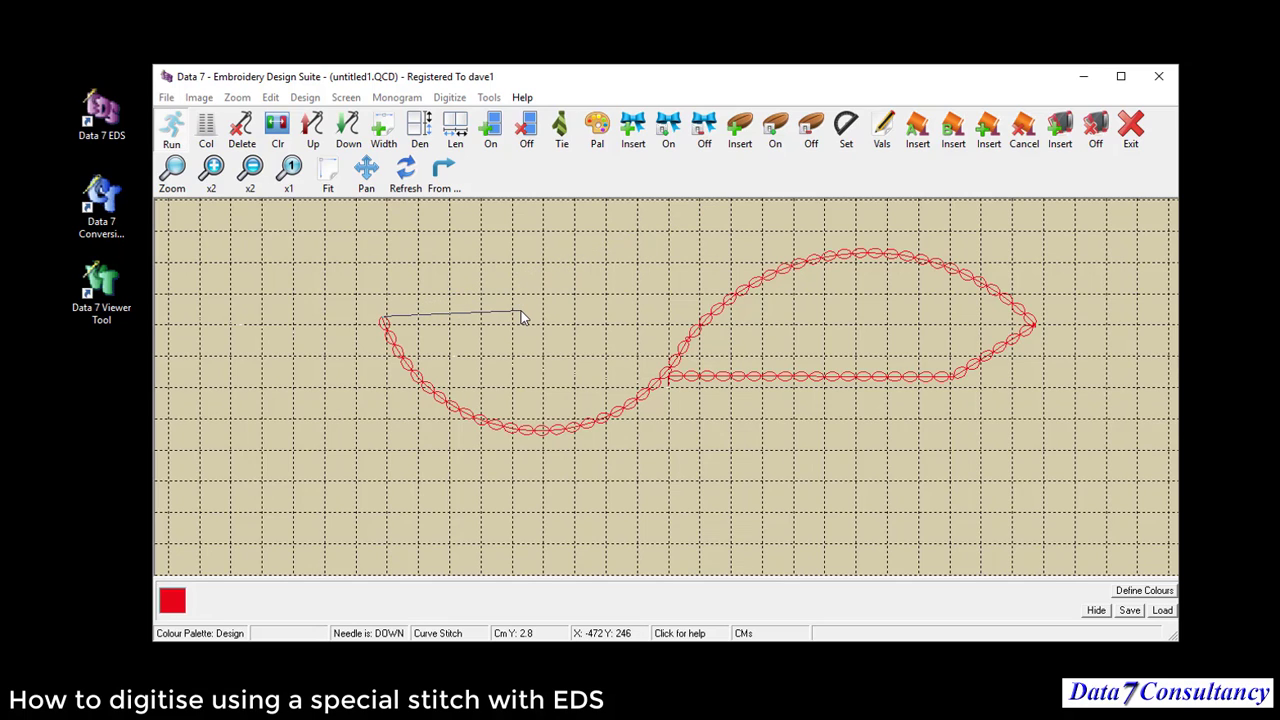
Turn the special stitch off, add a short plain run from the curve's left end and exit digitizing.
click(1037, 50)
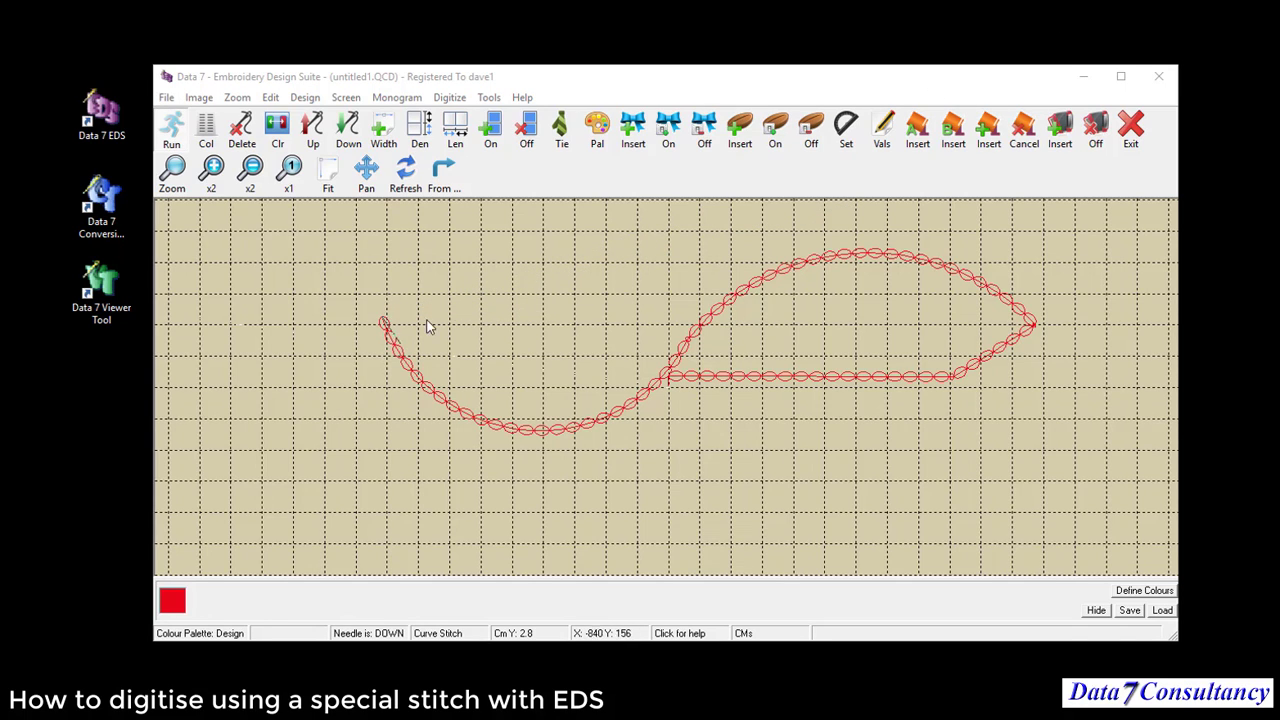
click(808, 160)
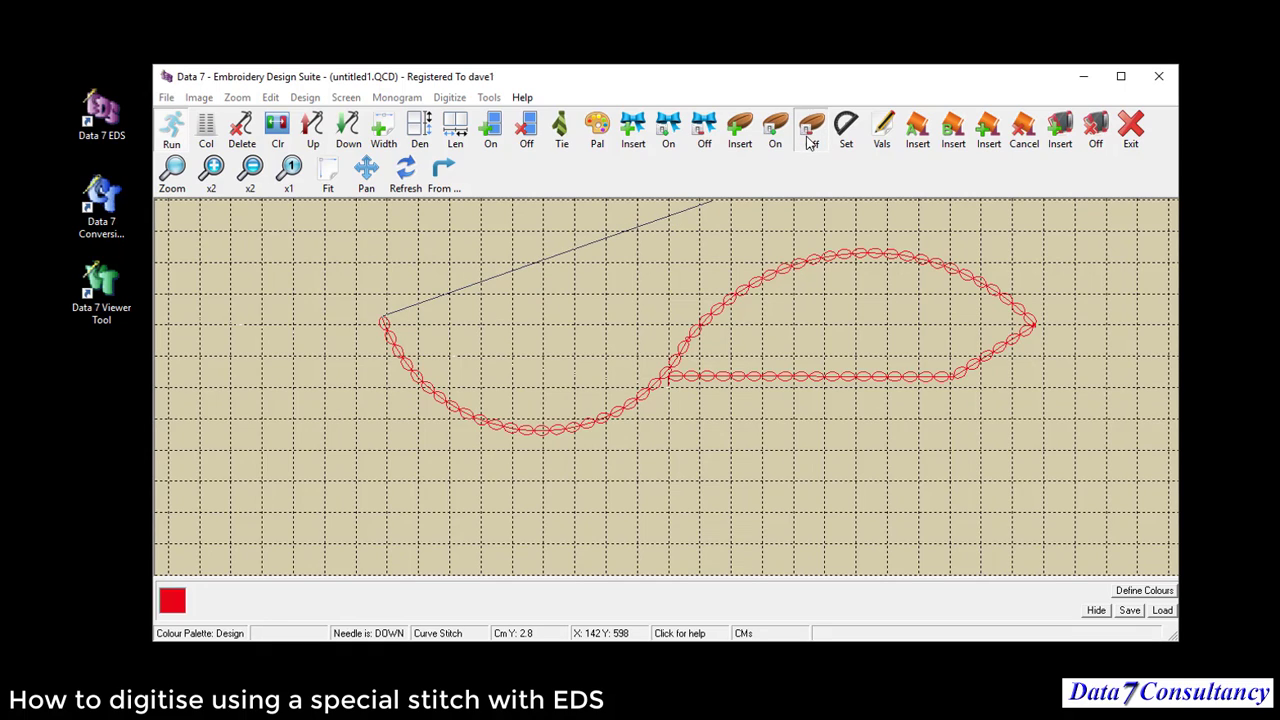
click(470, 305)
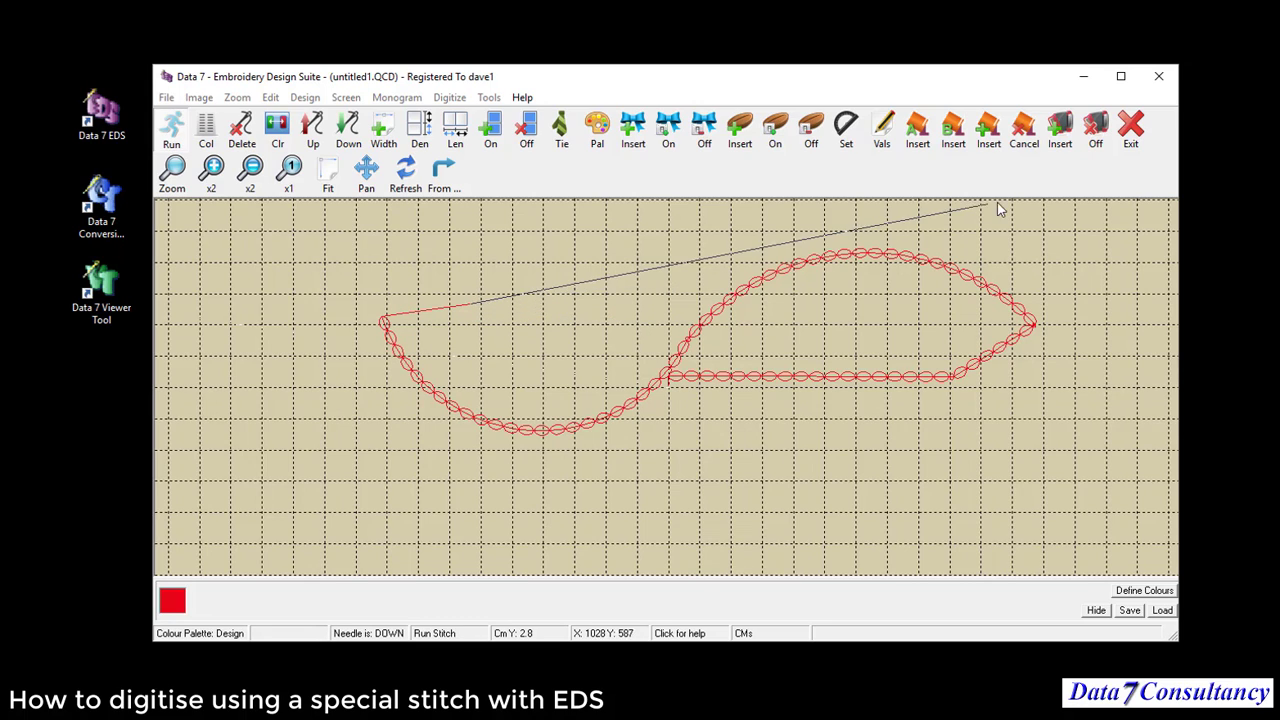
click(1131, 139)
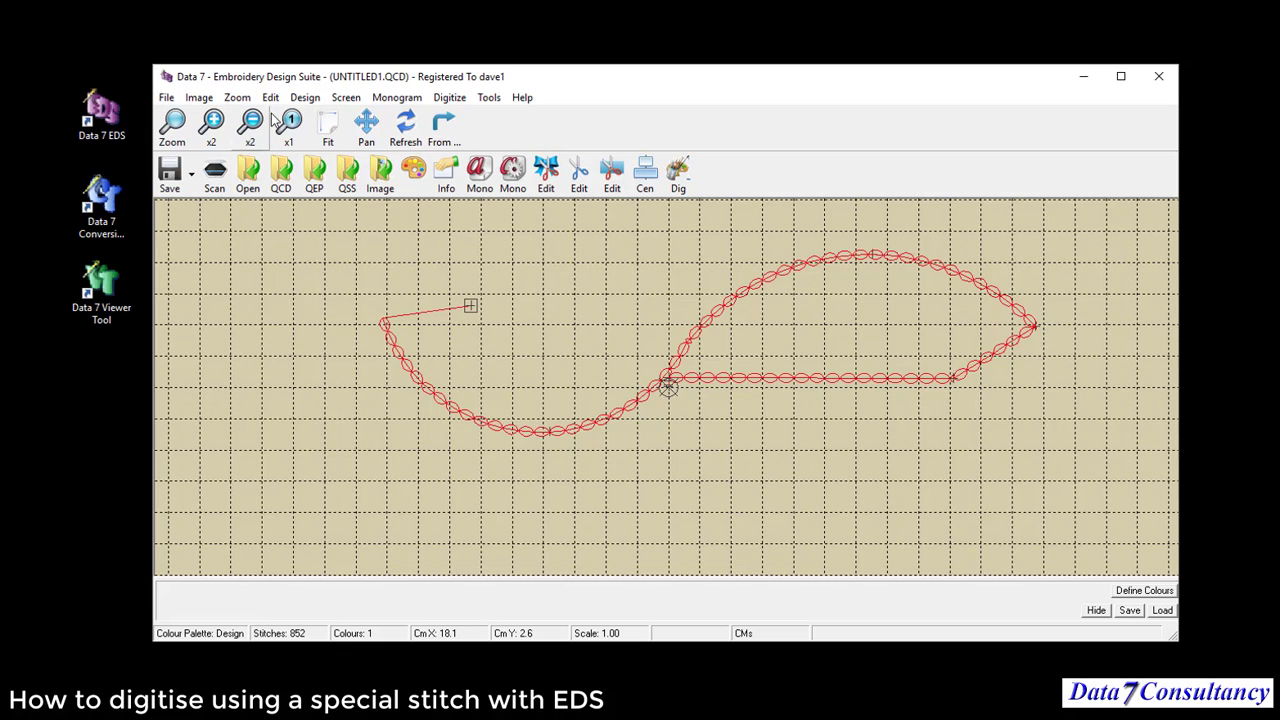
Fit the whole design in view and save it as a condensed design with the file name 1.
click(328, 135)
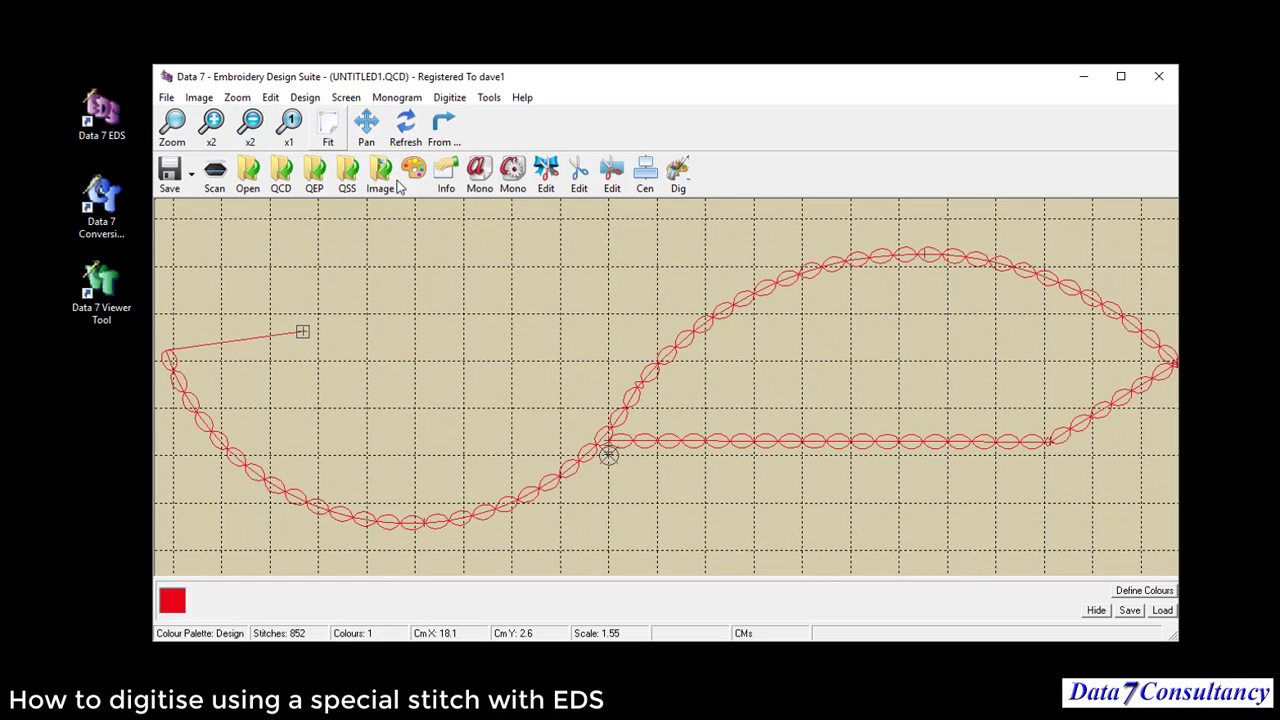
click(166, 97)
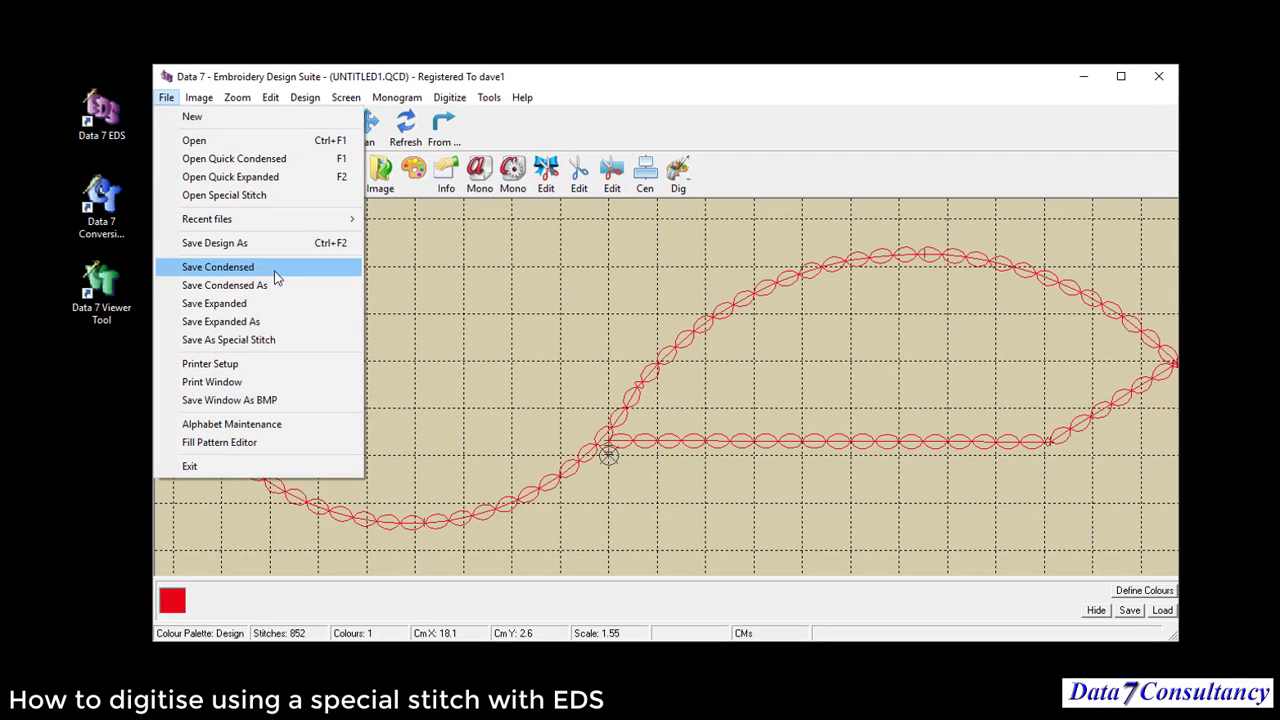
click(245, 288)
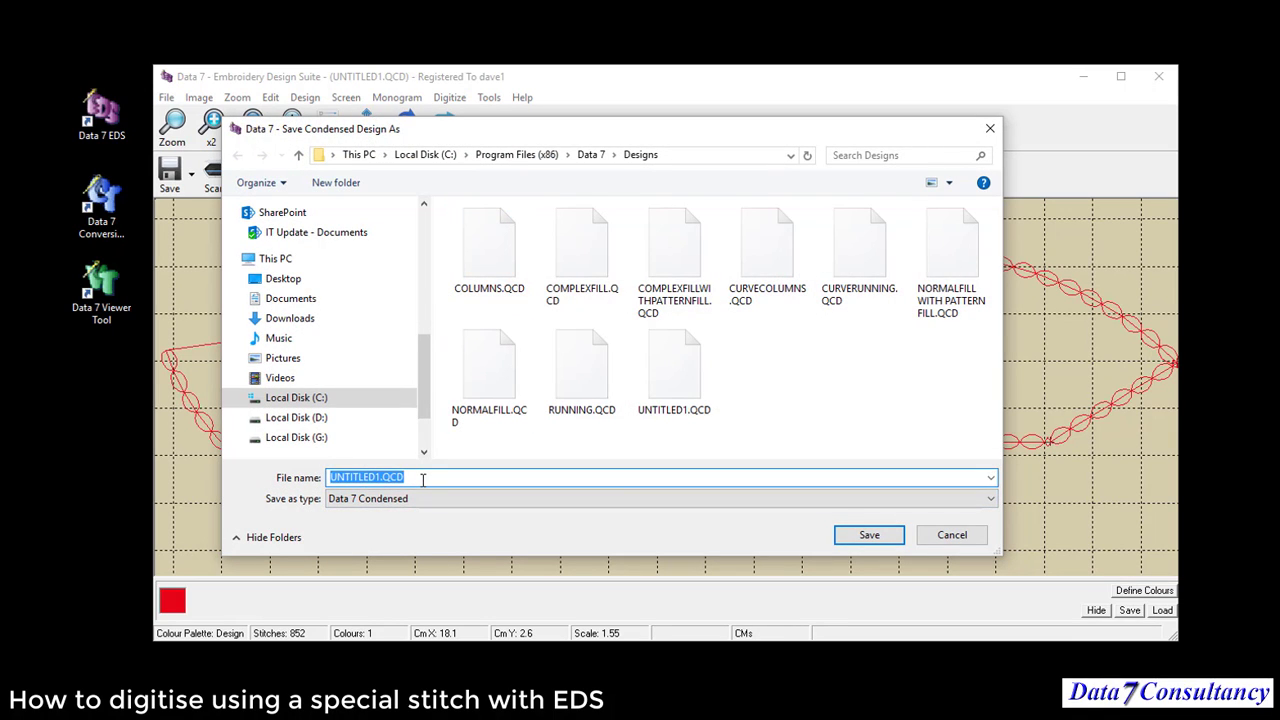
text(1)
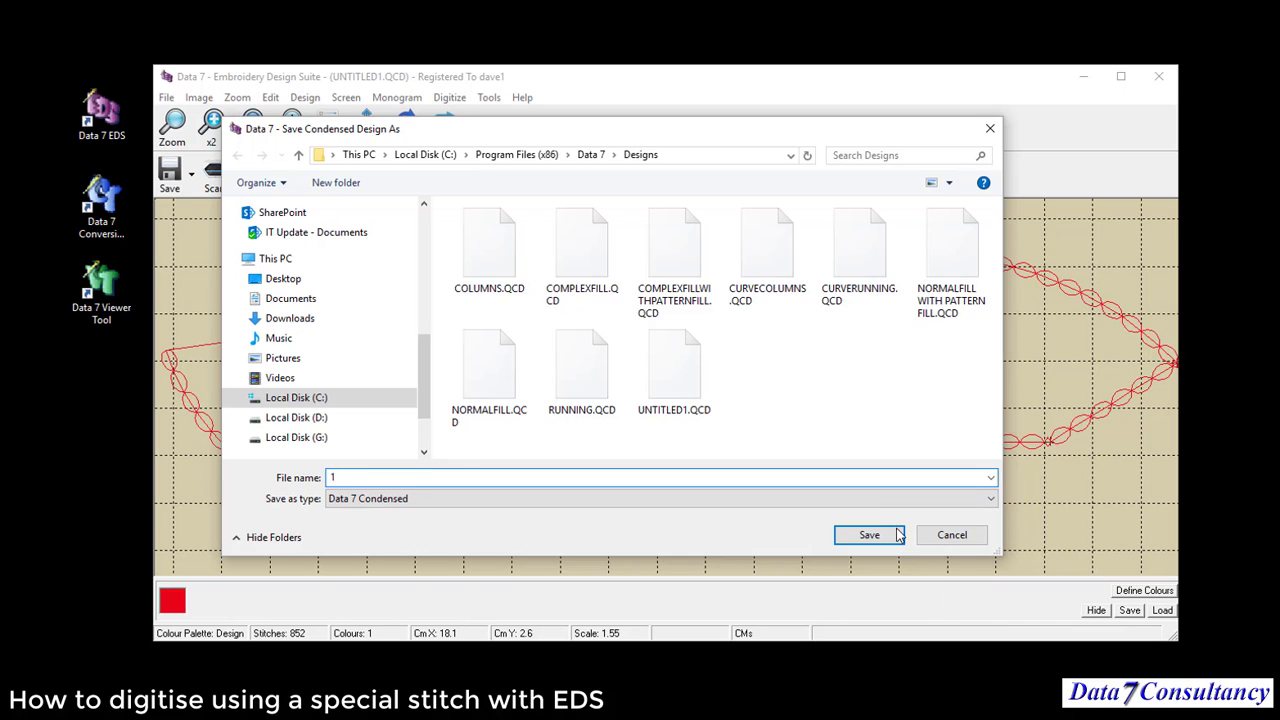
click(886, 532)
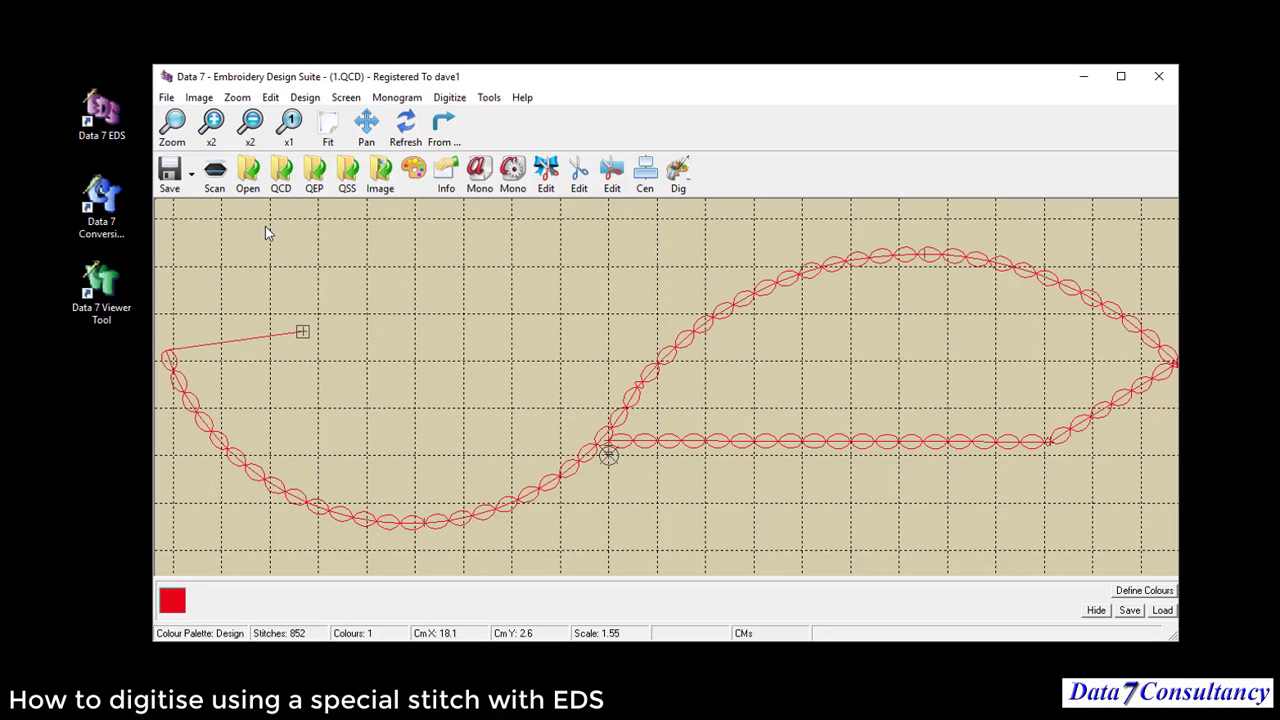
Save the design in expanded format as well.
click(167, 98)
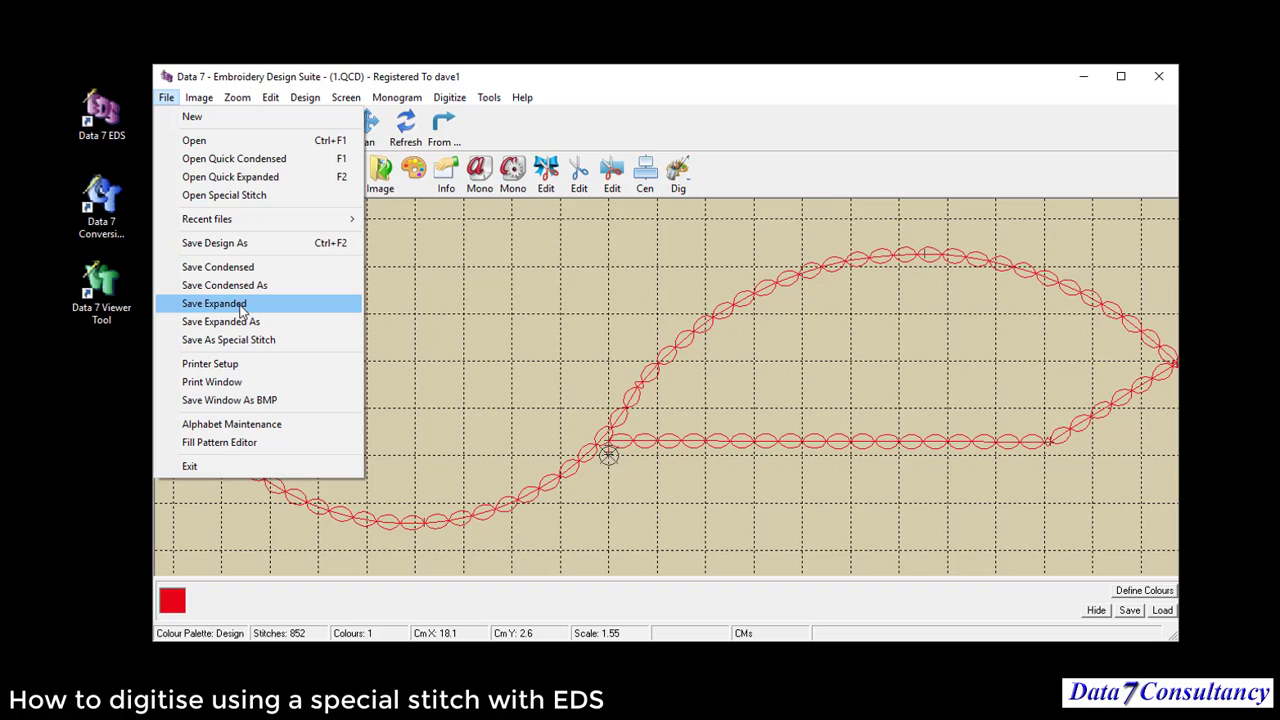
click(244, 306)
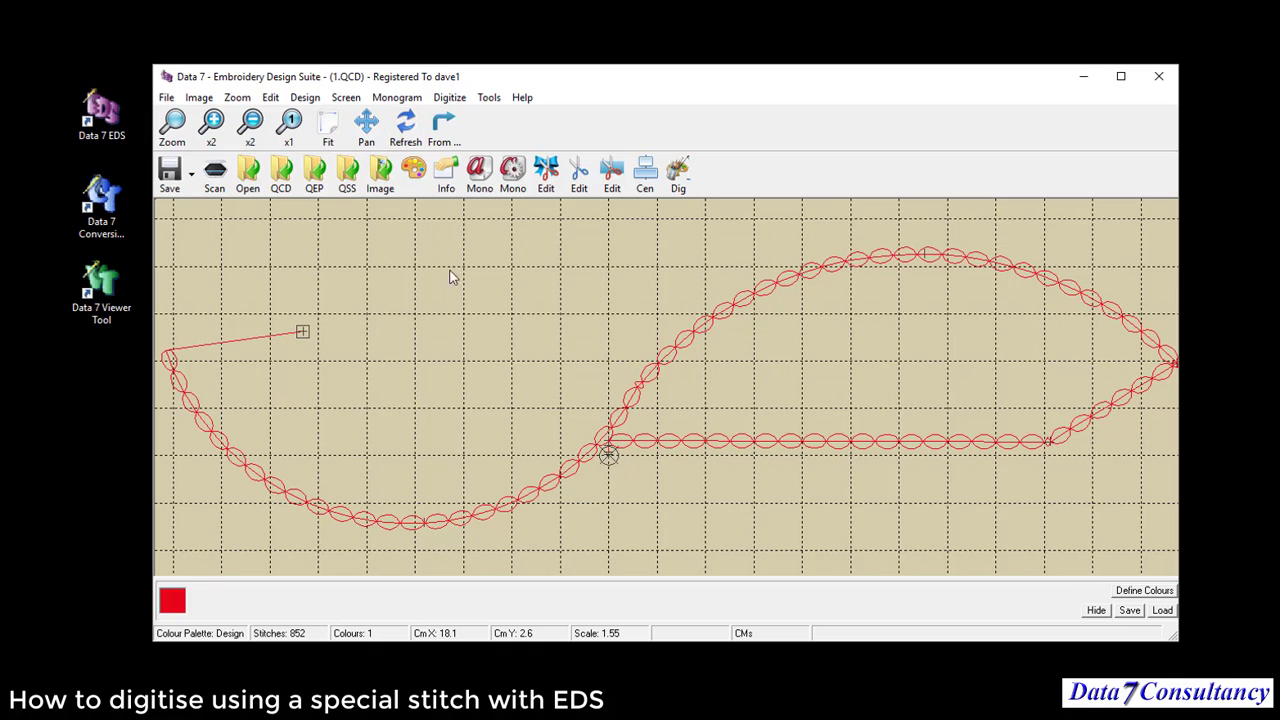
click(455, 315)
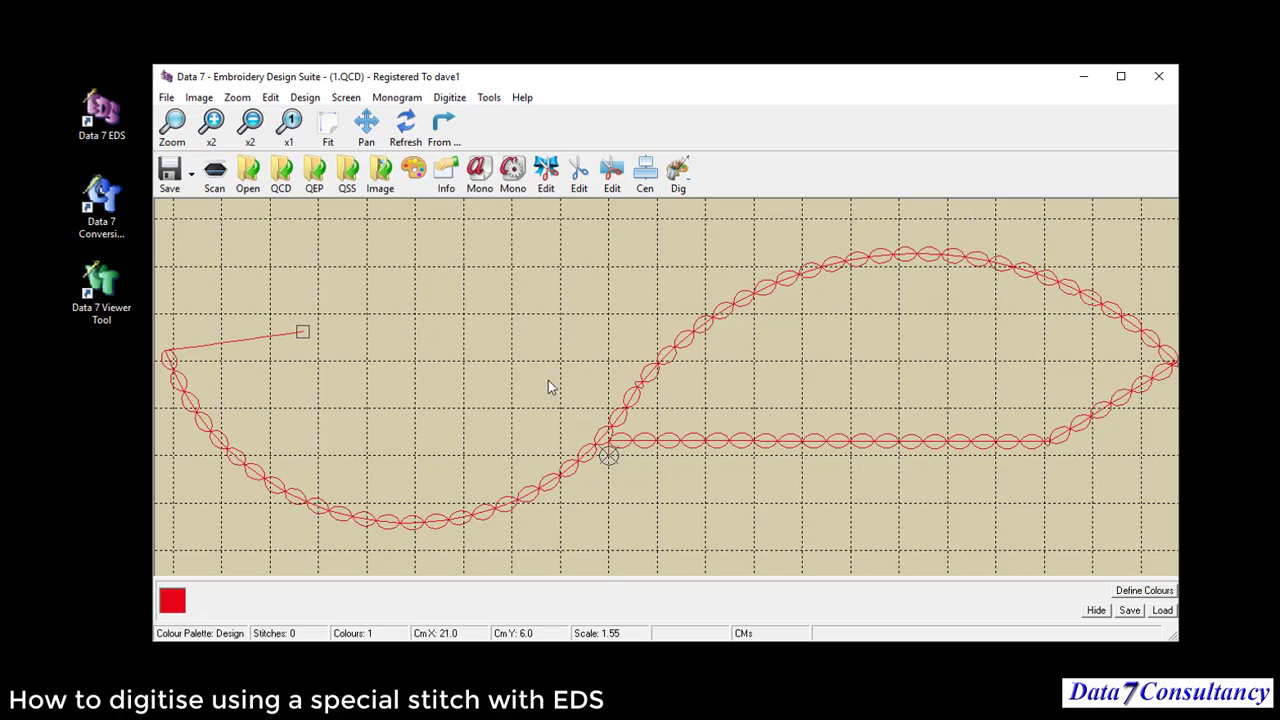
Check that stitch points are set to show and enlarge the left half of the upper special-stitch arch.
right_click(584, 354)
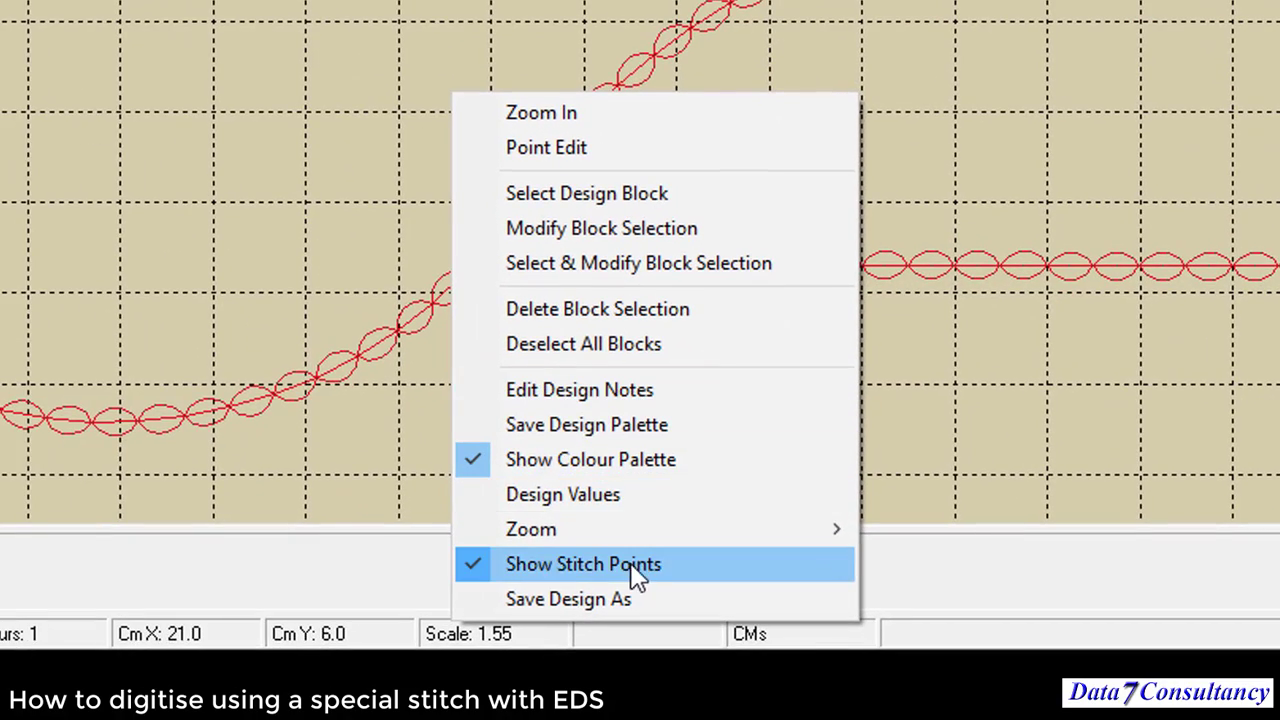
right_click(364, 82)
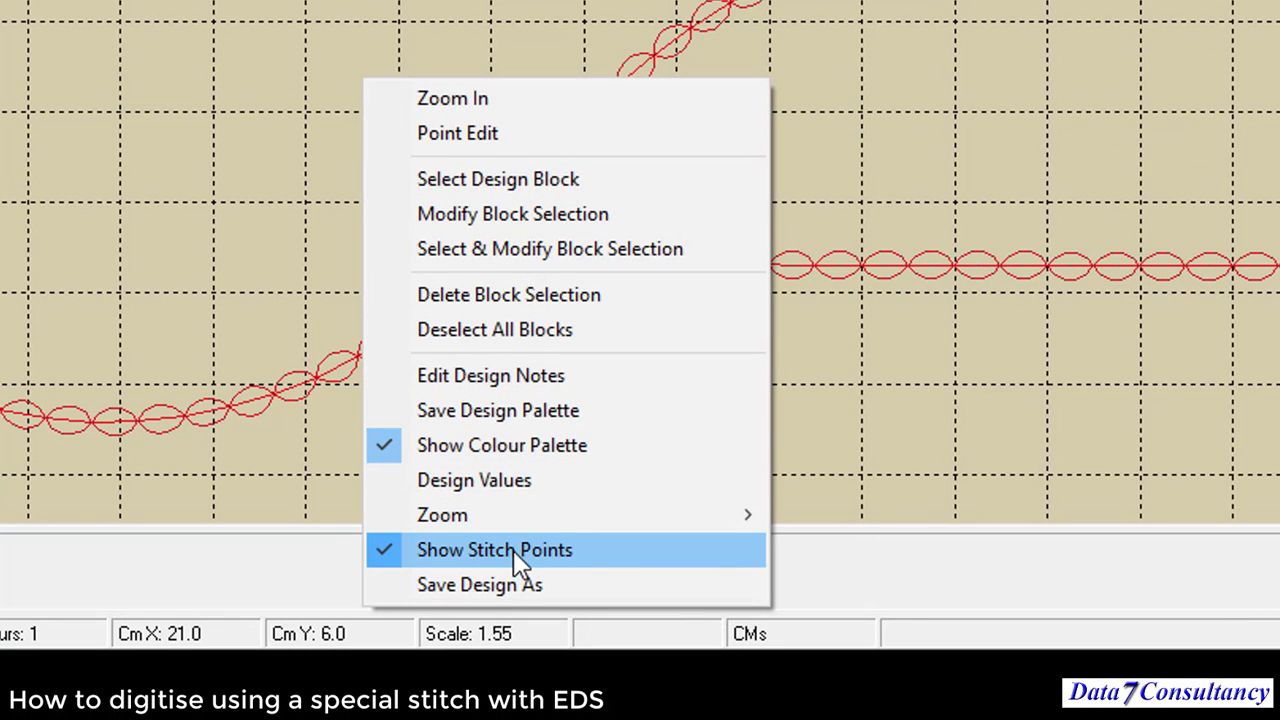
click(330, 338)
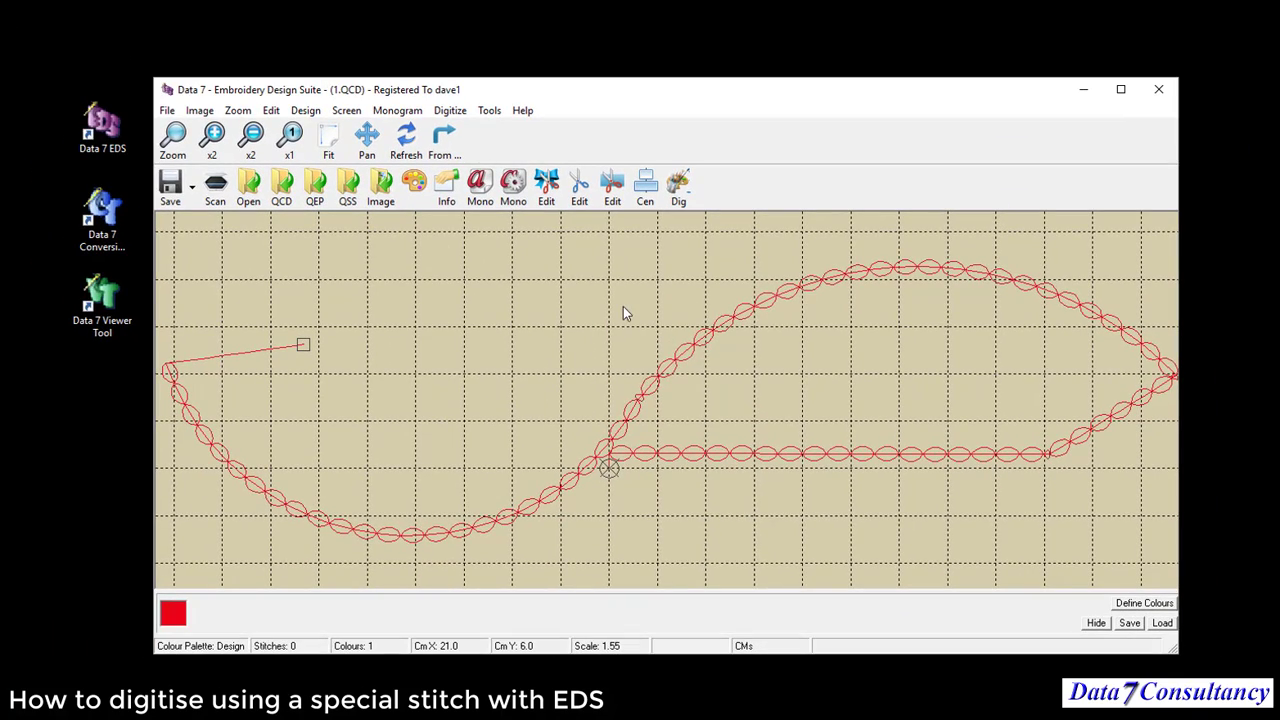
right_click(623, 310)
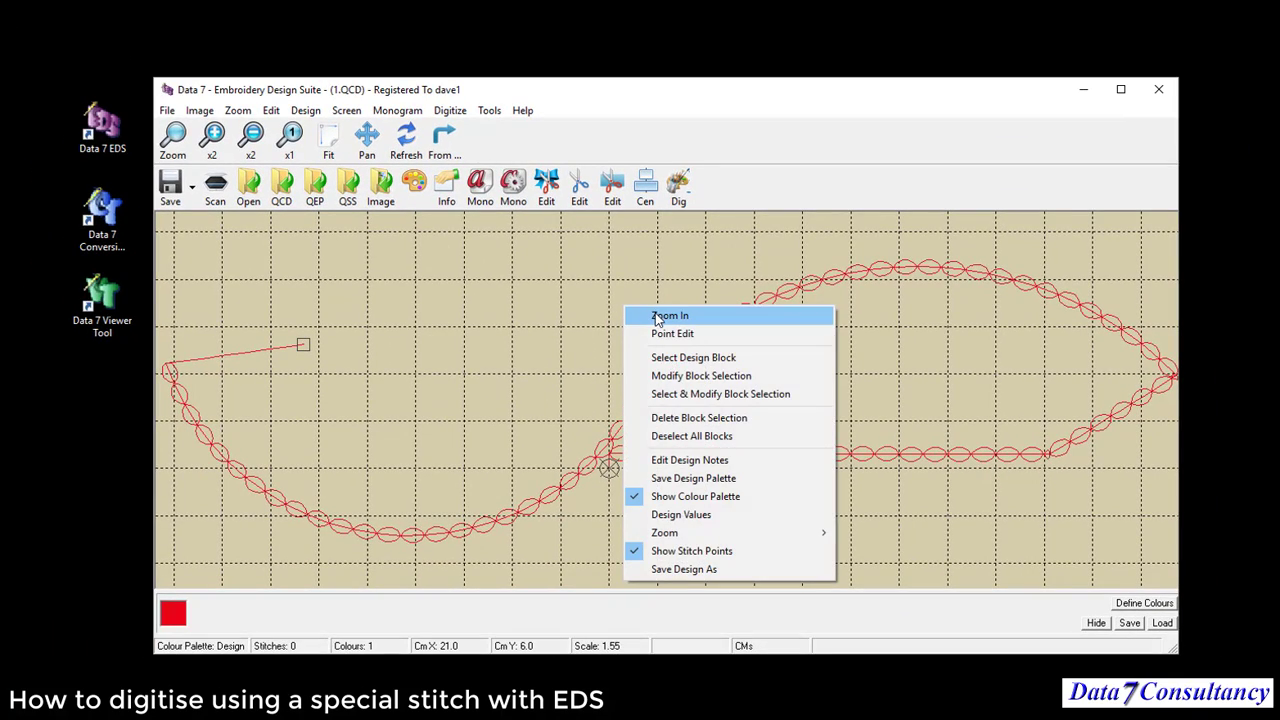
click(658, 317)
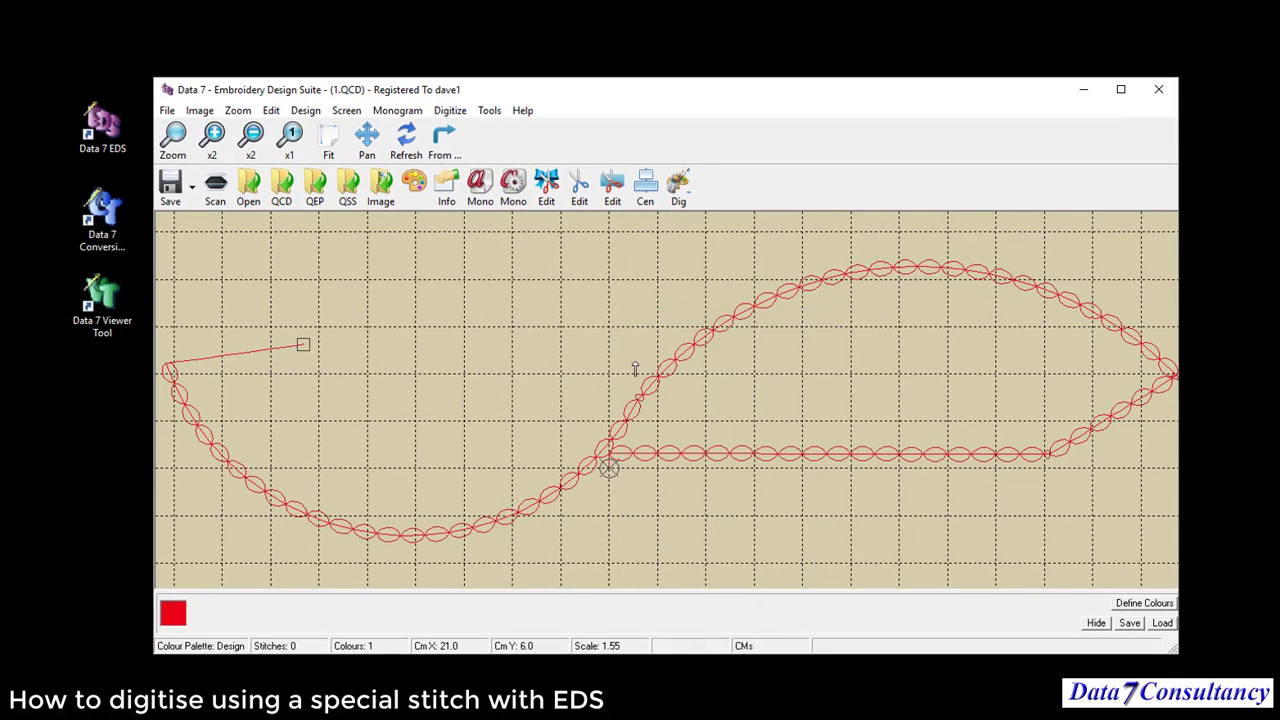
drag(666, 275, 800, 368)
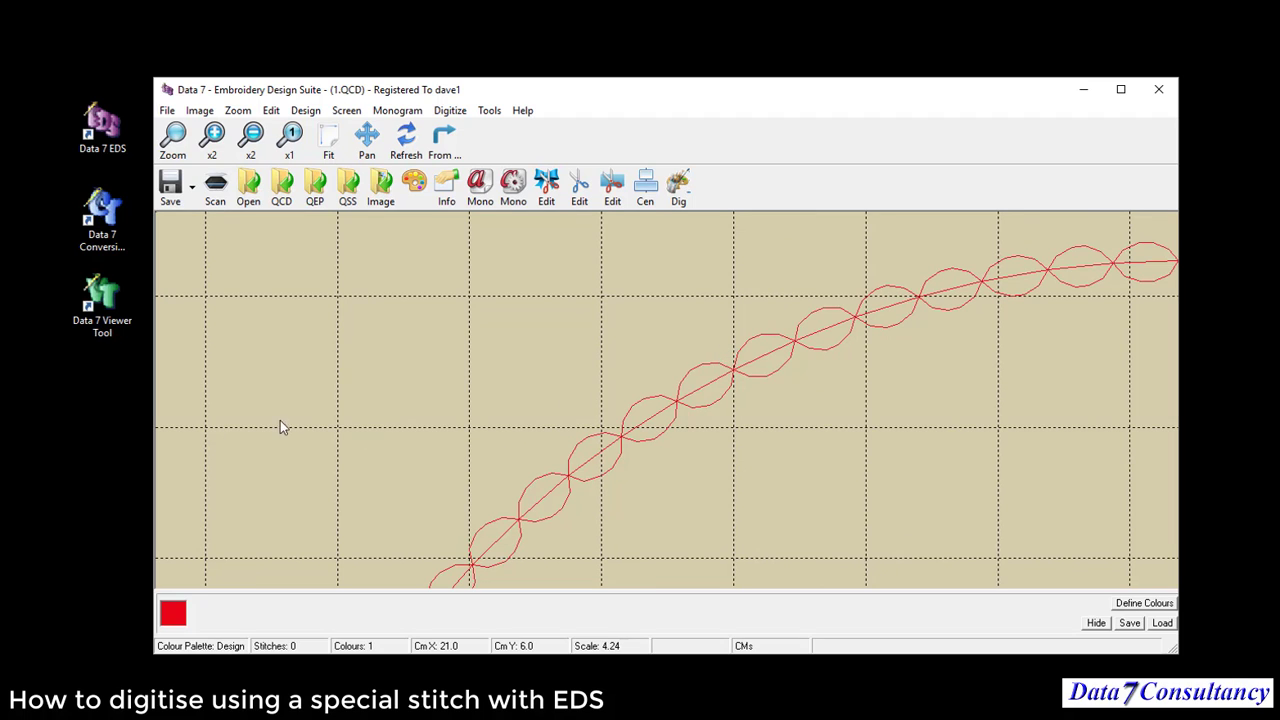
Change the design's red thread colour to a bright yellow and refresh the design to apply it.
click(173, 614)
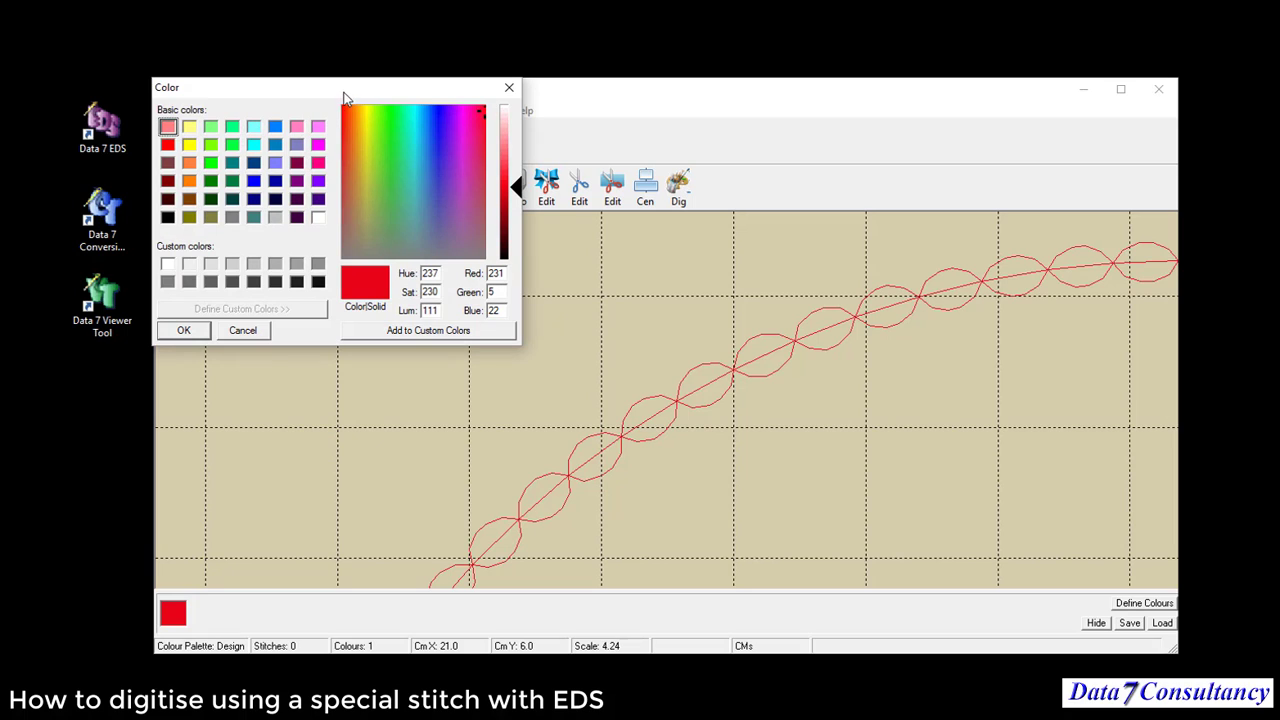
drag(343, 91, 351, 90)
click(375, 149)
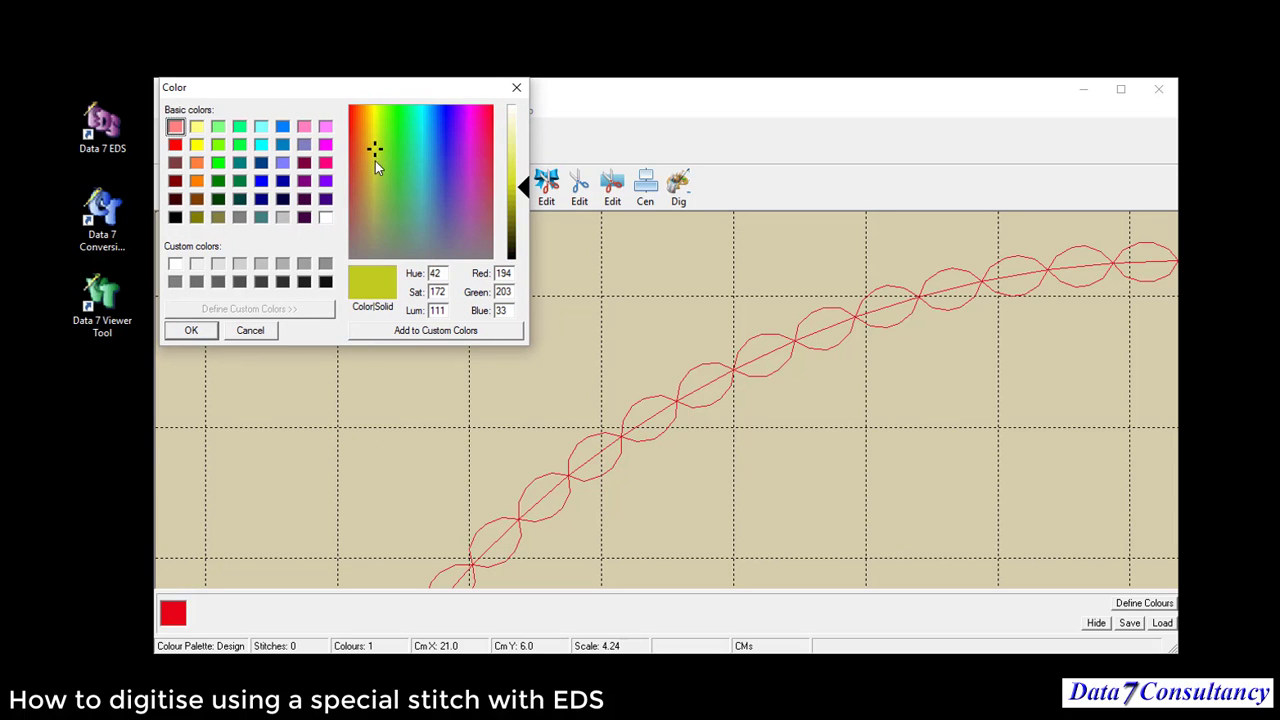
click(398, 164)
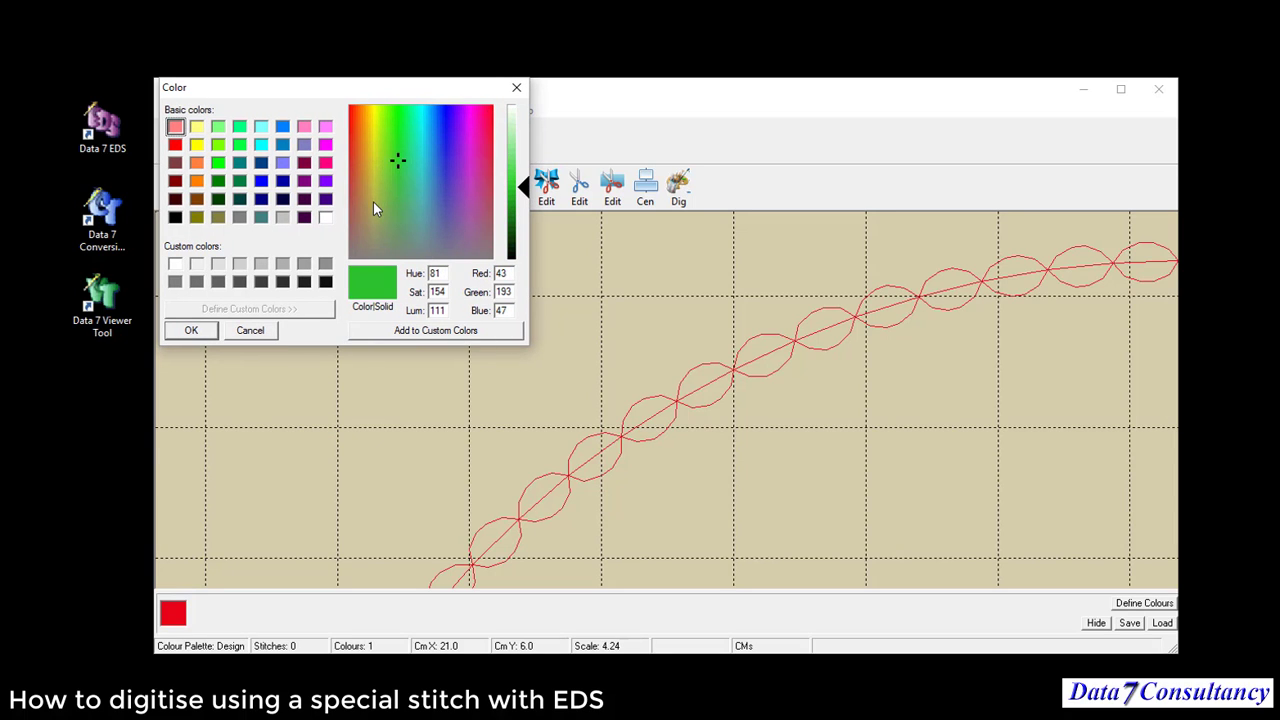
click(373, 204)
click(374, 110)
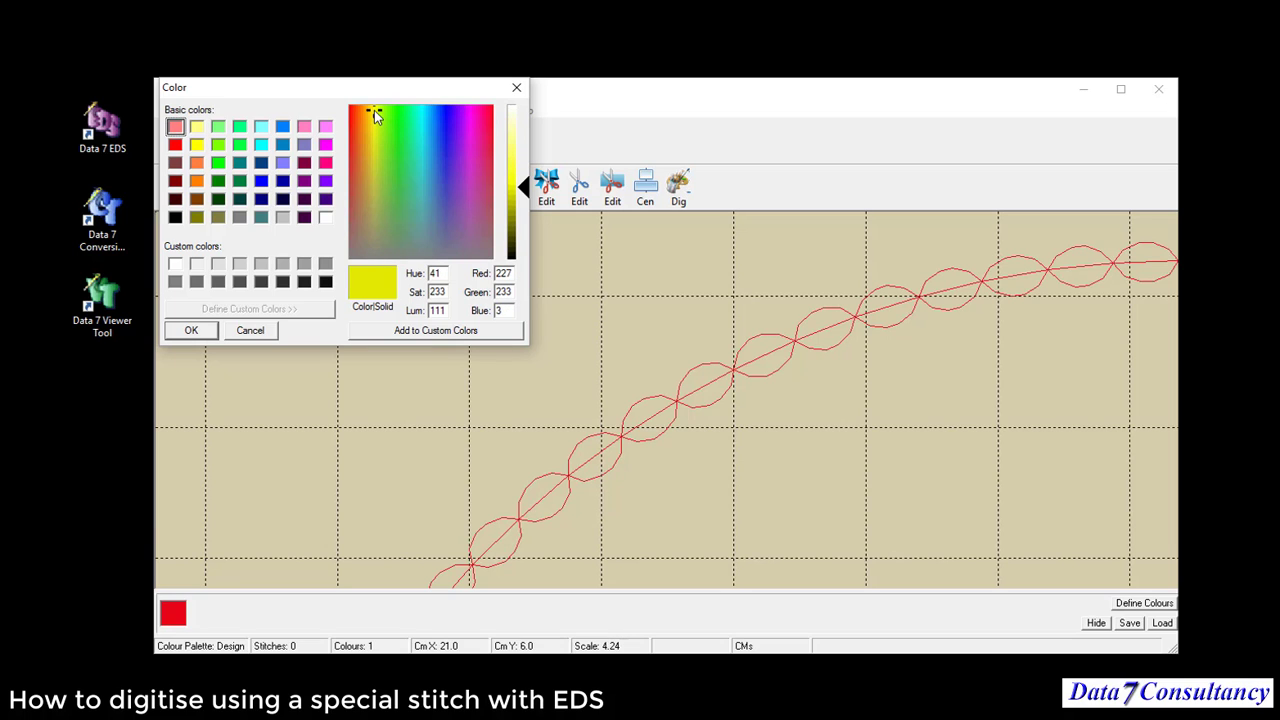
click(192, 331)
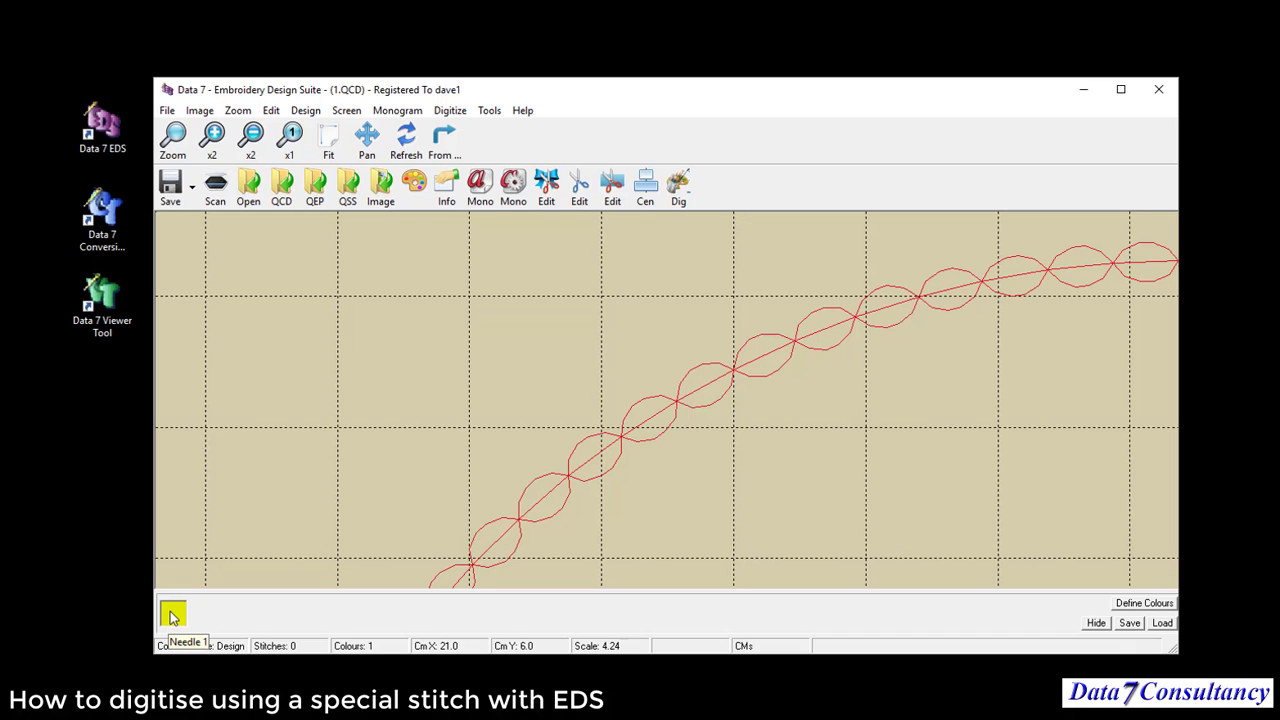
click(172, 614)
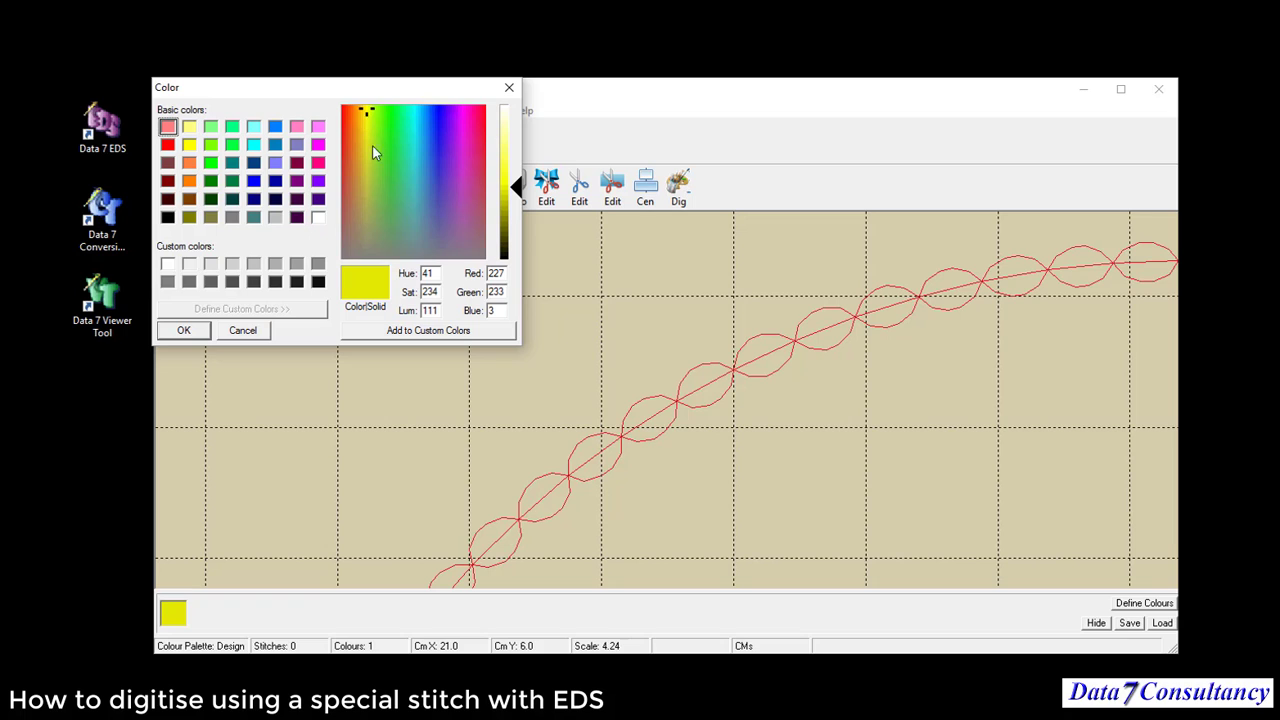
click(364, 111)
click(183, 330)
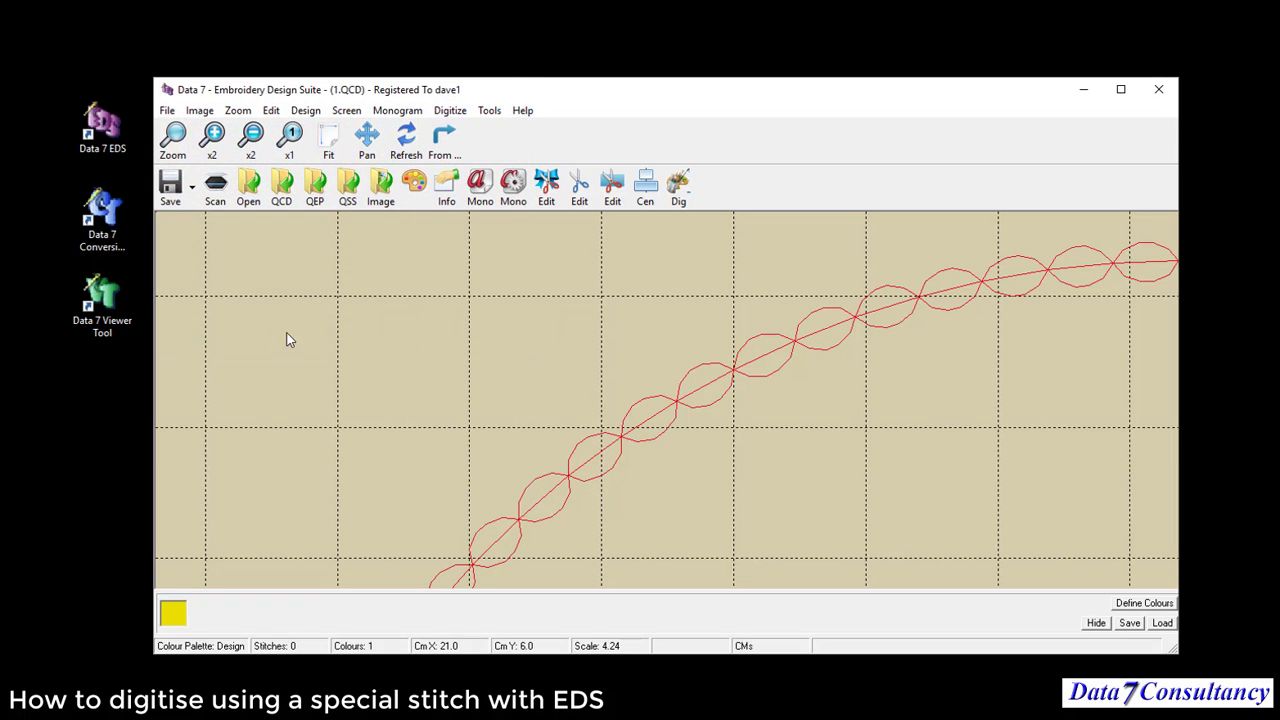
click(408, 143)
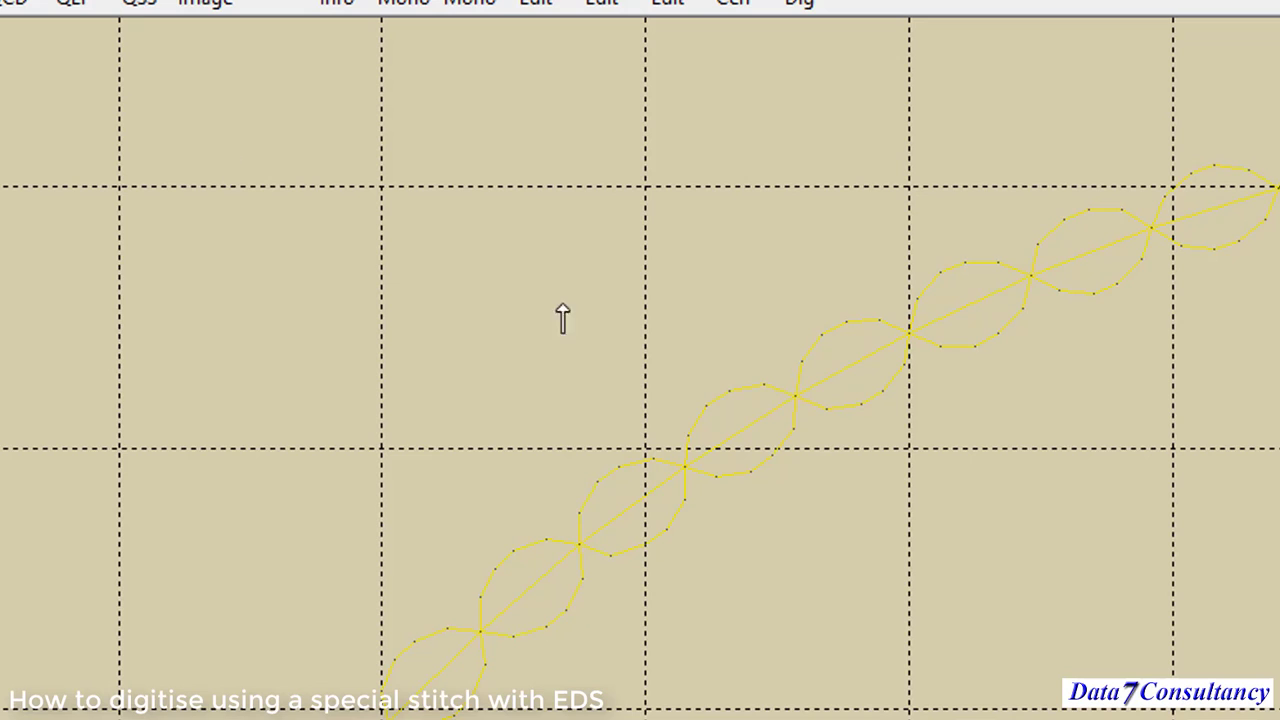
Enlarge the arch further, select a stitch point on it in the stitch editor and leave editing without changing the stitch.
drag(555, 263, 1026, 520)
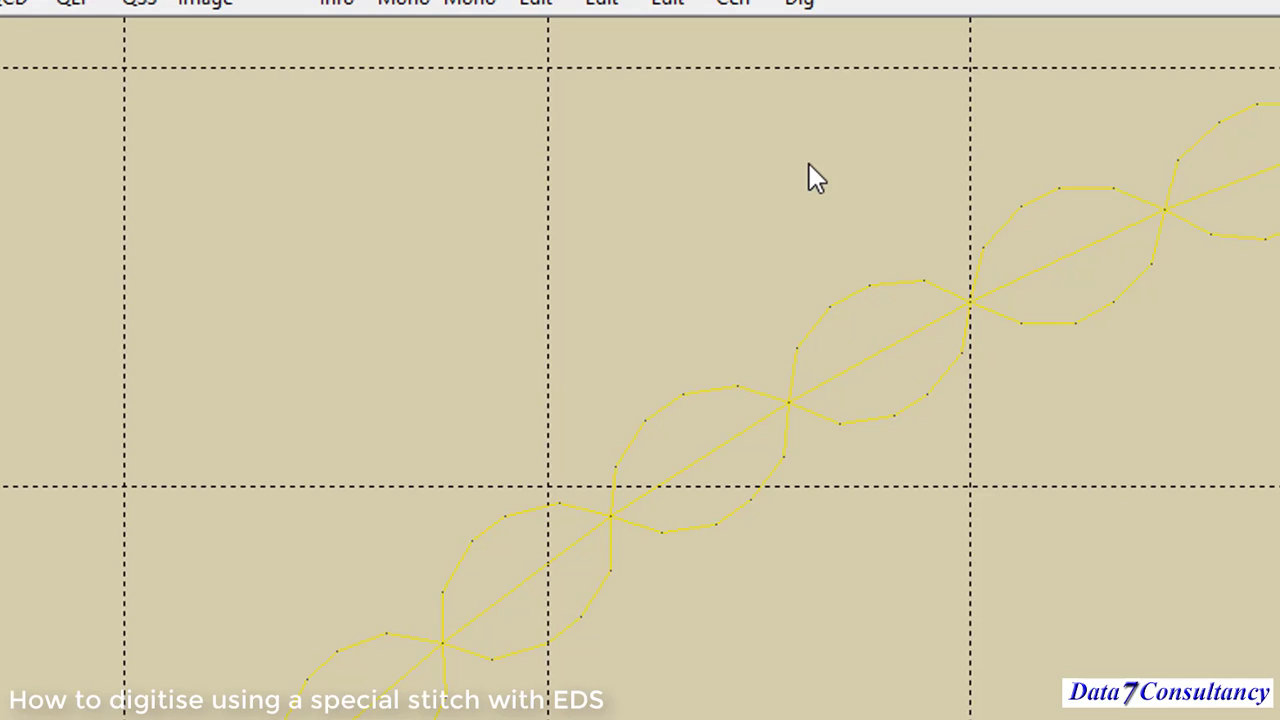
right_click(904, 210)
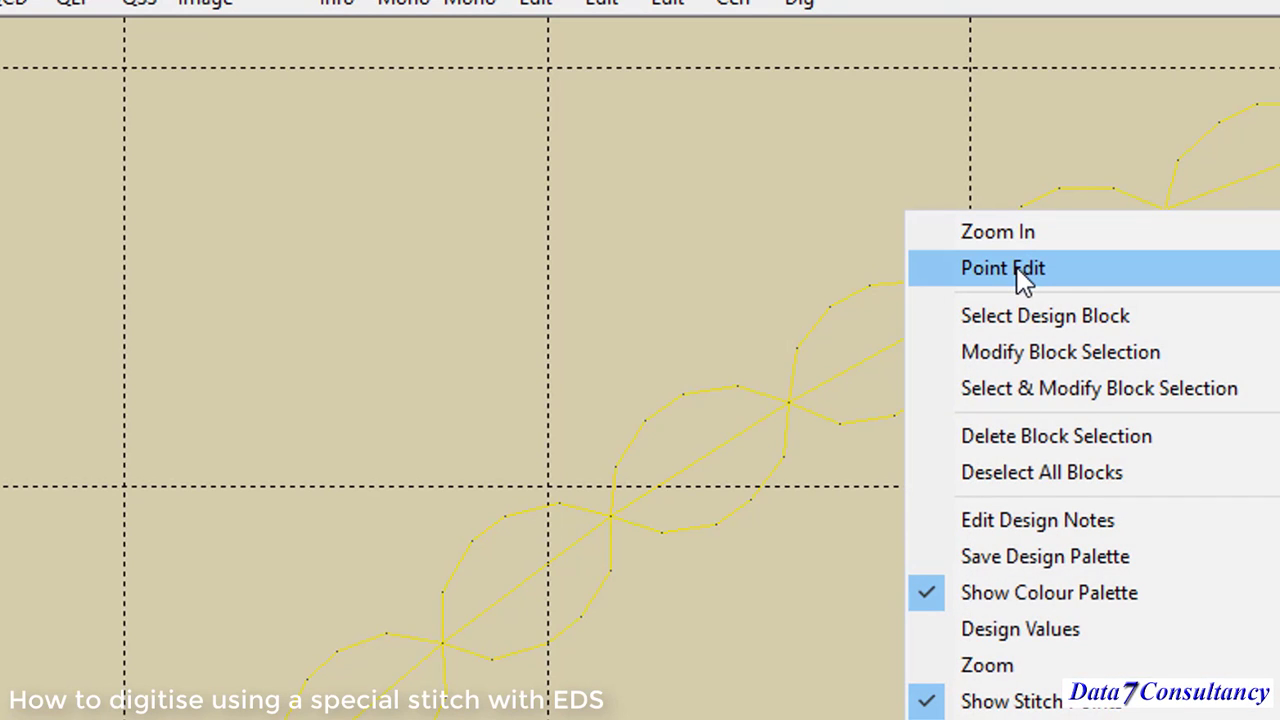
right_click(800, 238)
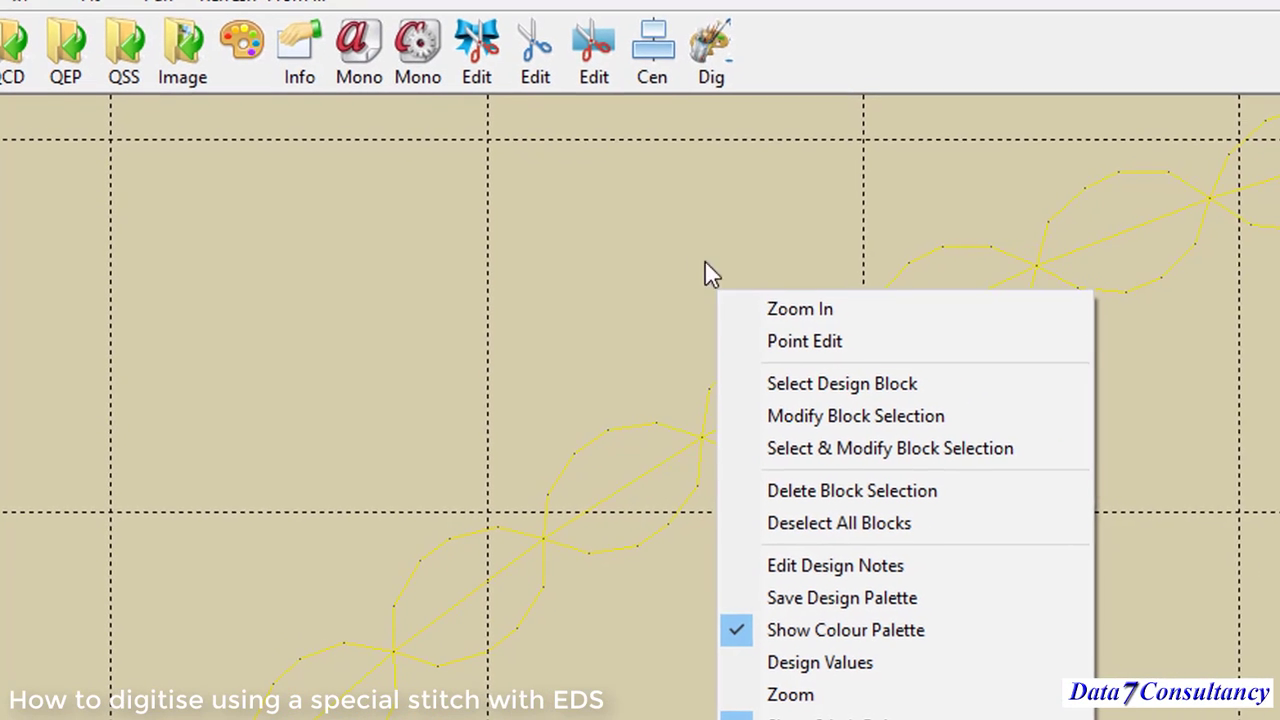
click(534, 80)
click(535, 62)
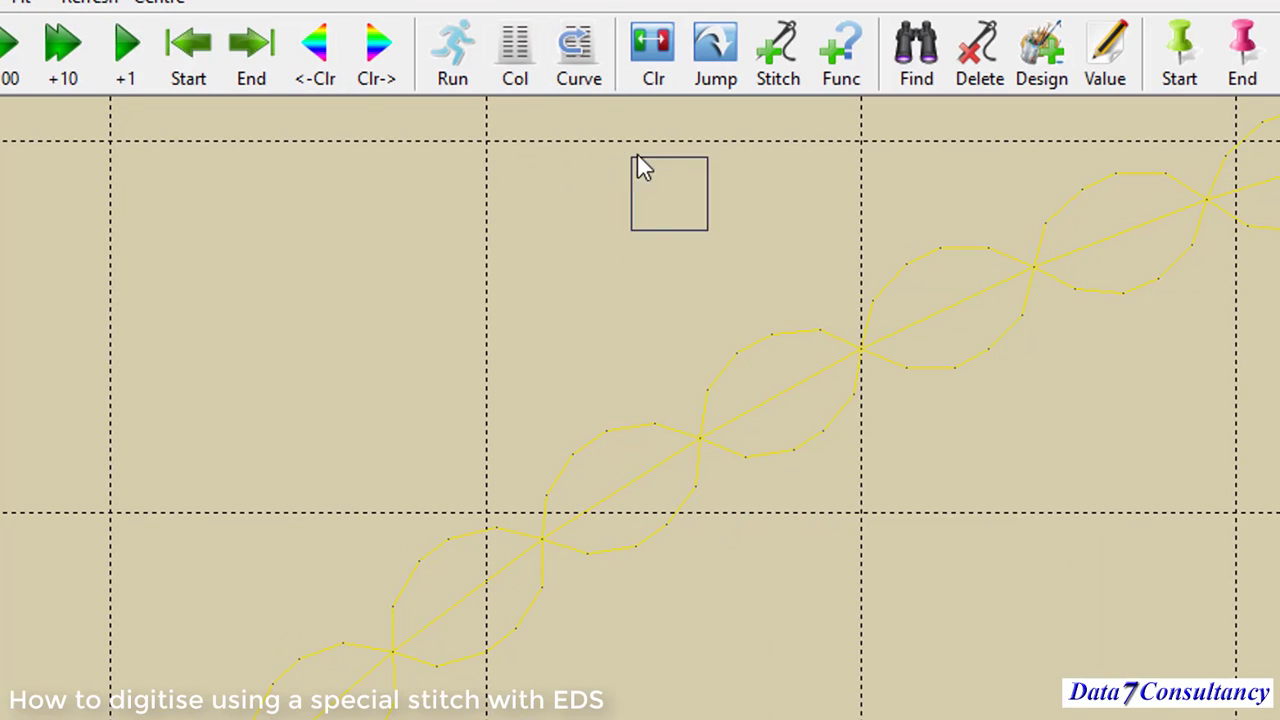
click(852, 350)
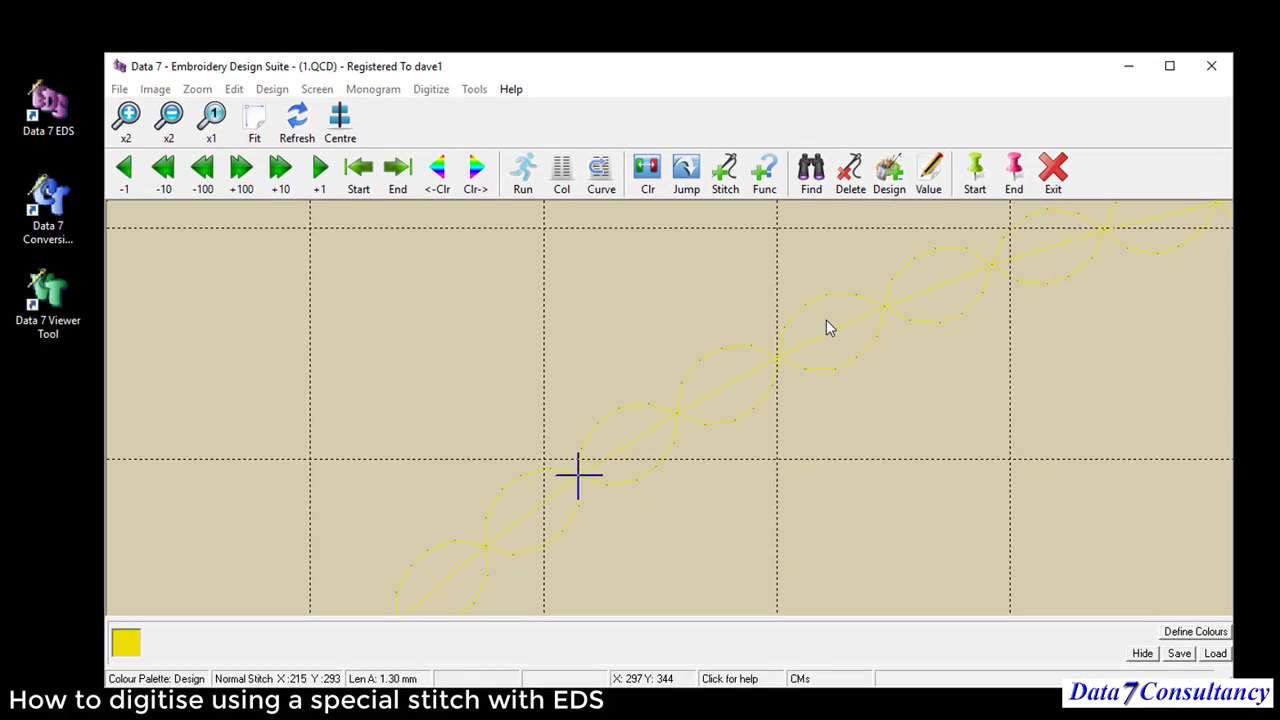
key(Escape)
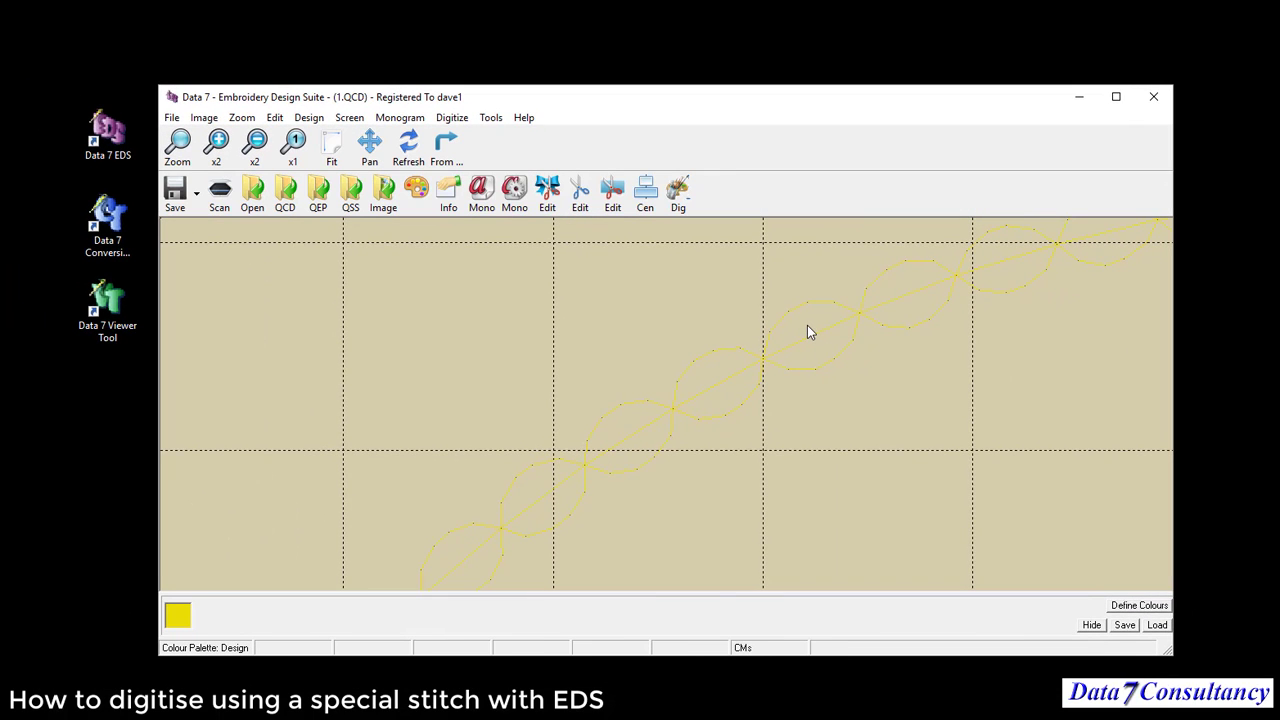